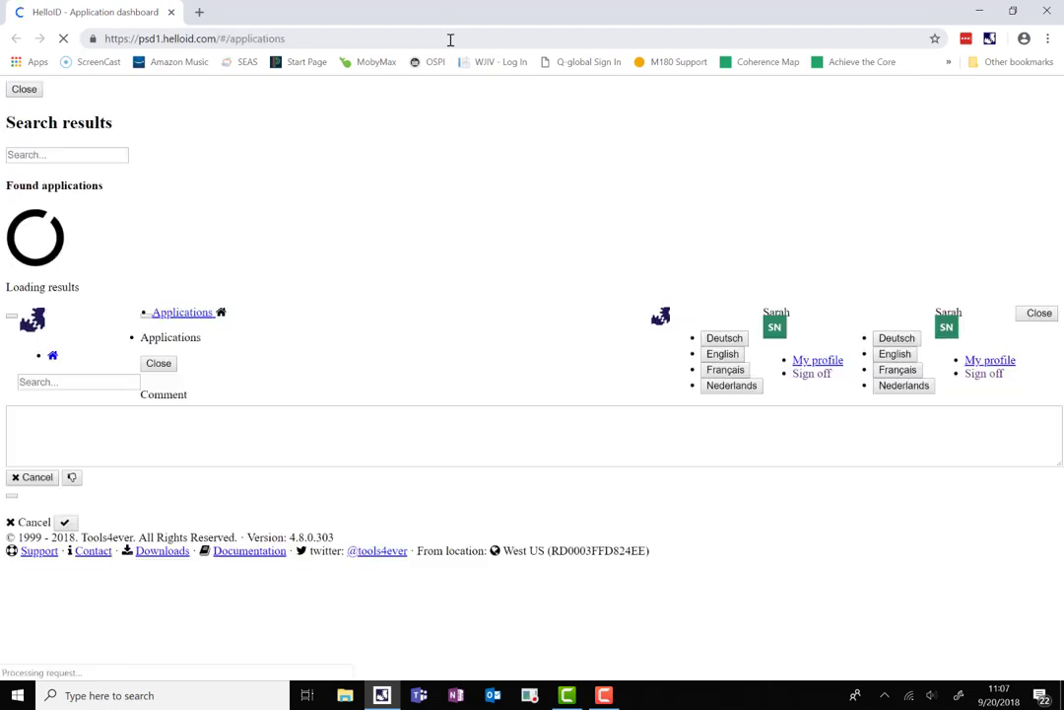
left_click(450, 39)
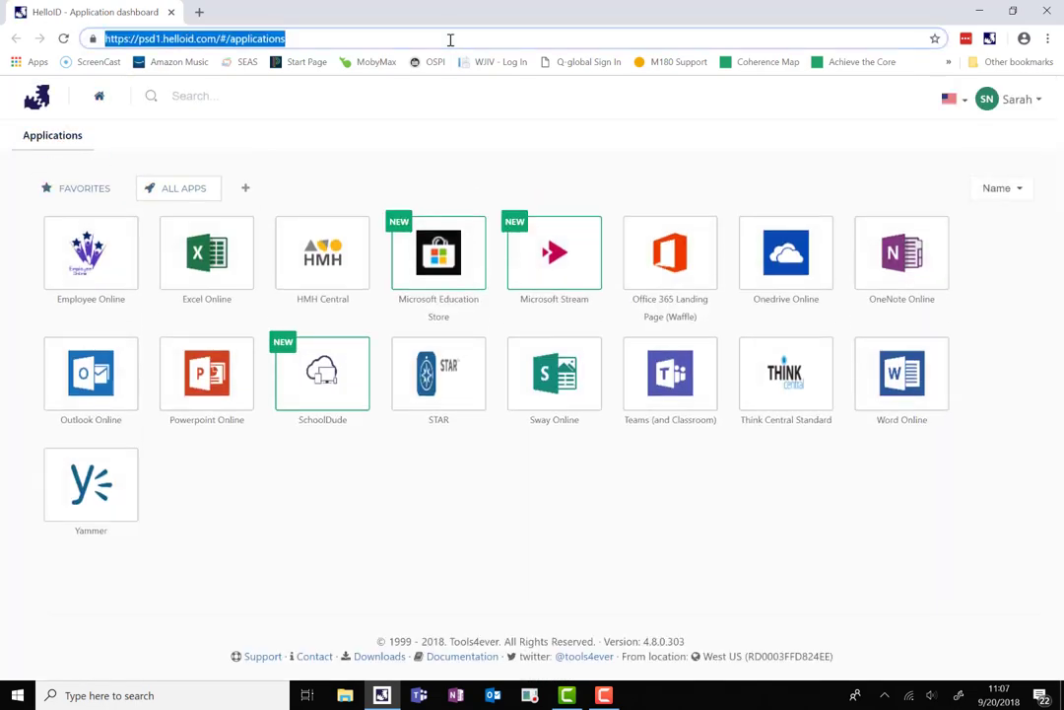
type("www.wjsc")
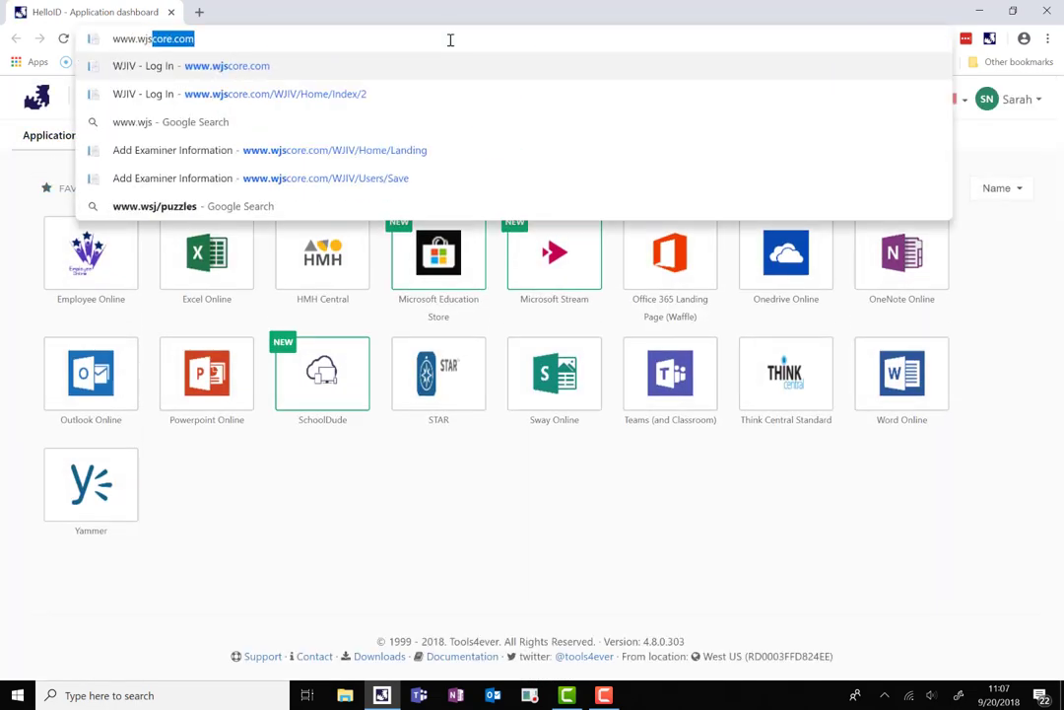
type("ore.com")
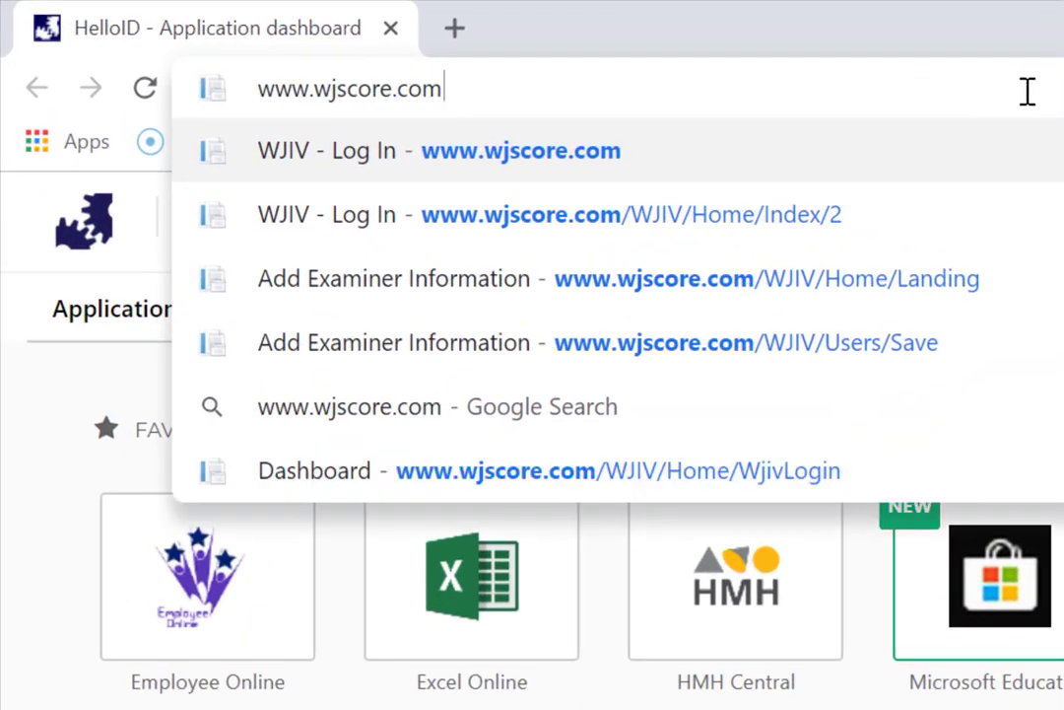
key("Return")
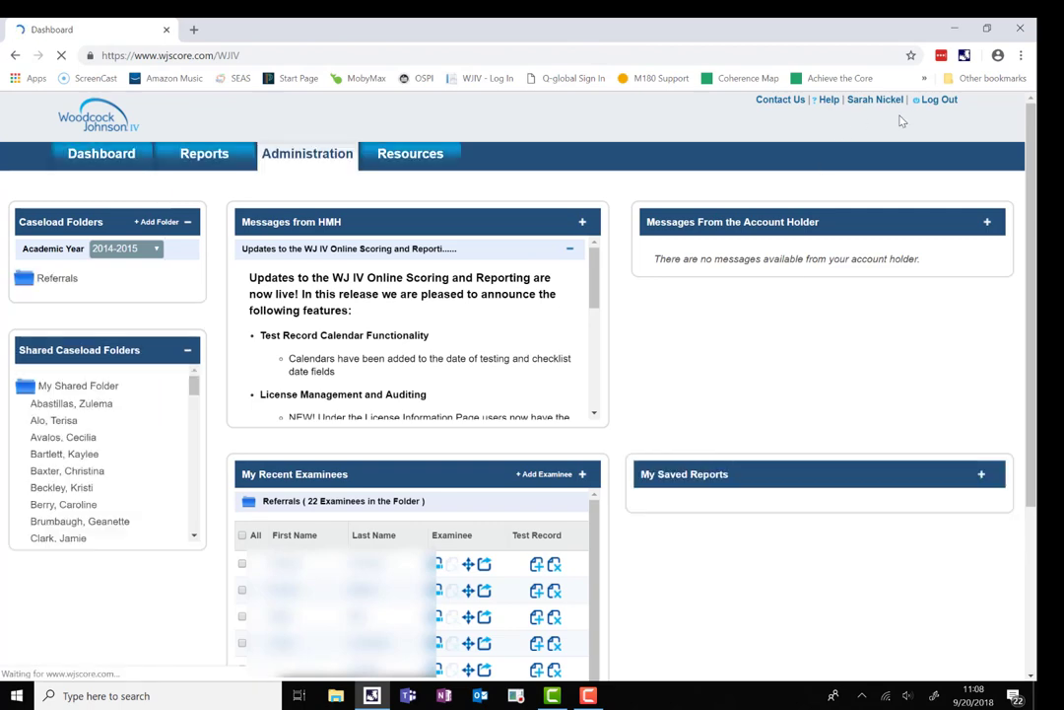
Log out, log back in with the saved credentials, and scroll to My Recent Examinees.
left_click(941, 100)
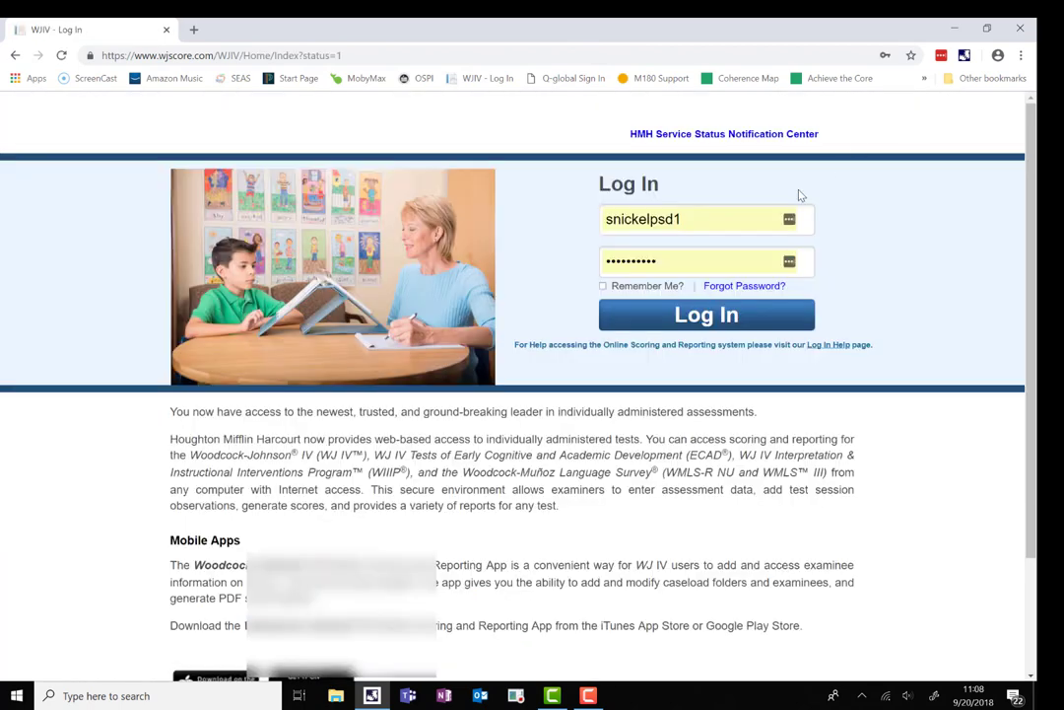
left_click(713, 319)
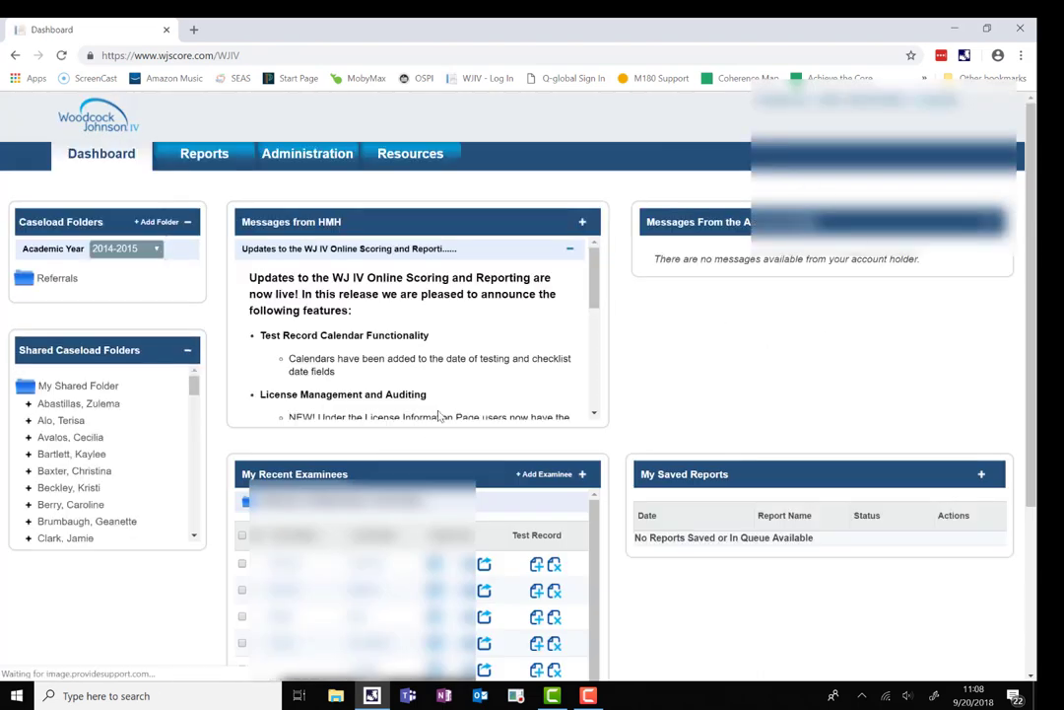
scroll(281, 352, "down", 1)
scroll(281, 352, "down", 1)
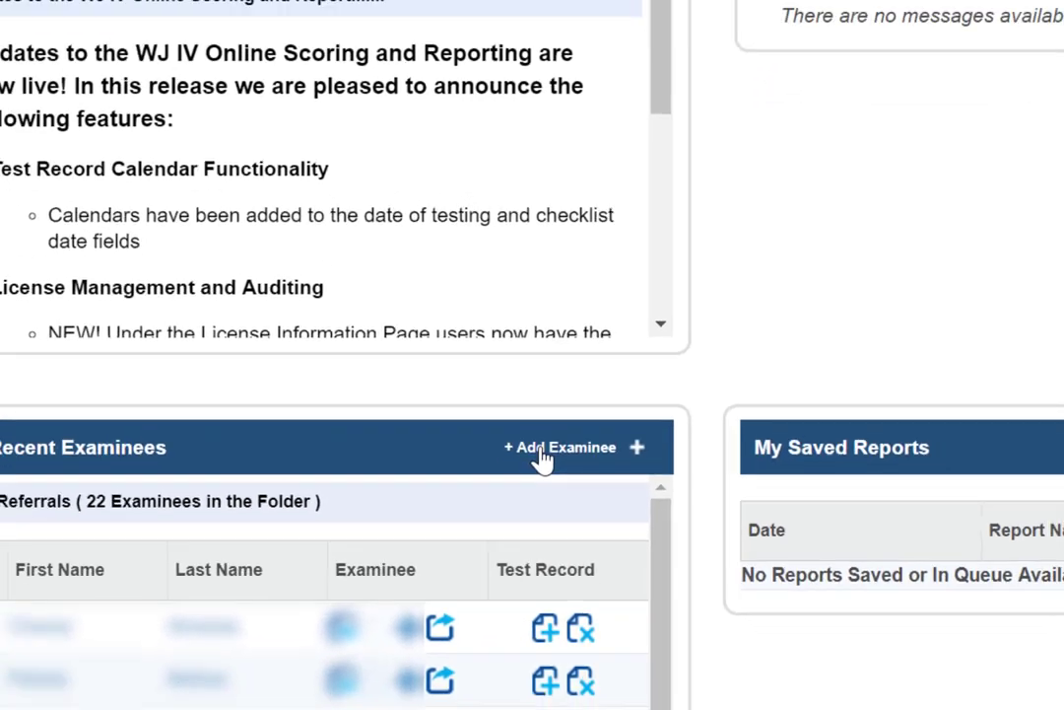
Start a new examinee named Test3 Test3, gender M, in the Evaluations folder.
left_click(540, 464)
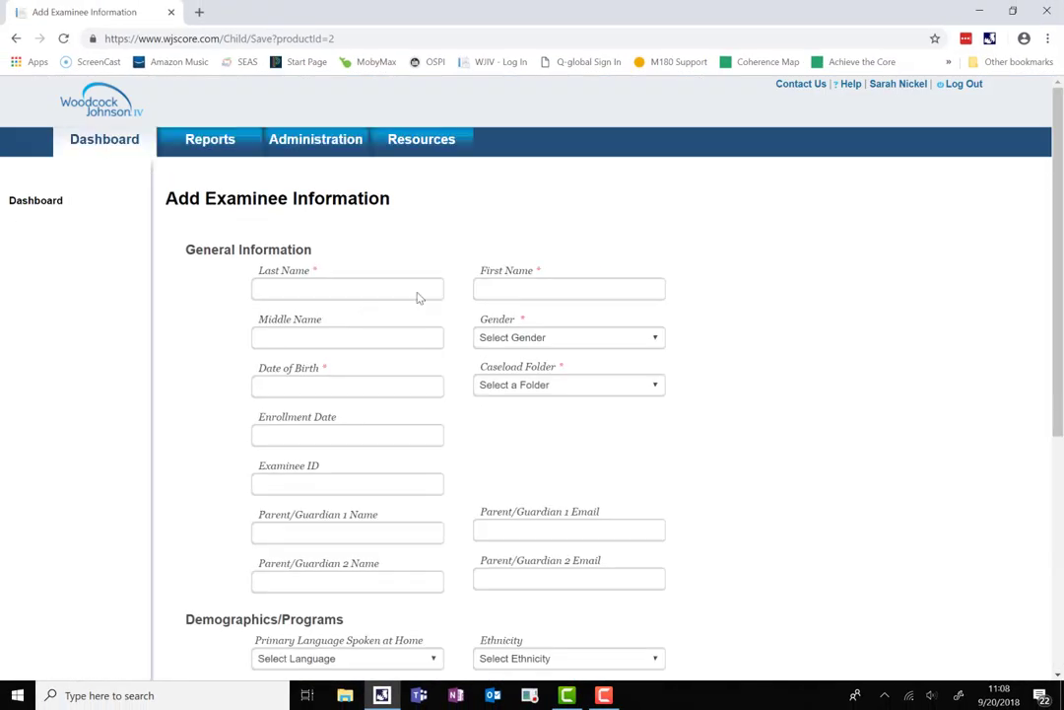
left_click(418, 288)
type("Test3")
left_click(532, 339)
left_click(537, 372)
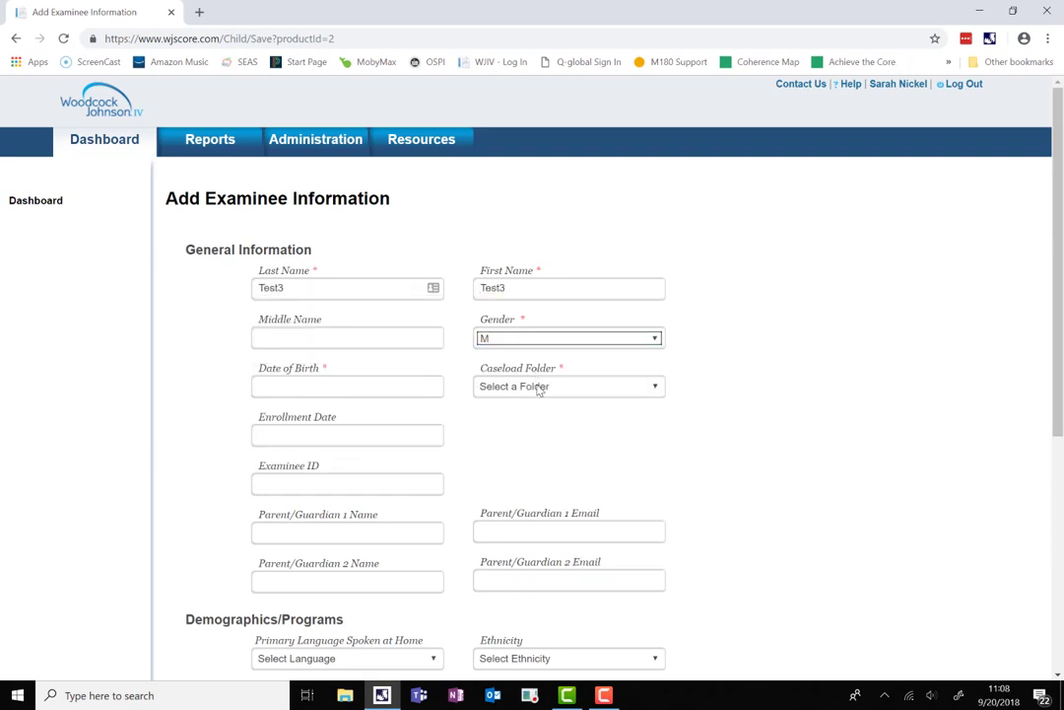
left_click(537, 386)
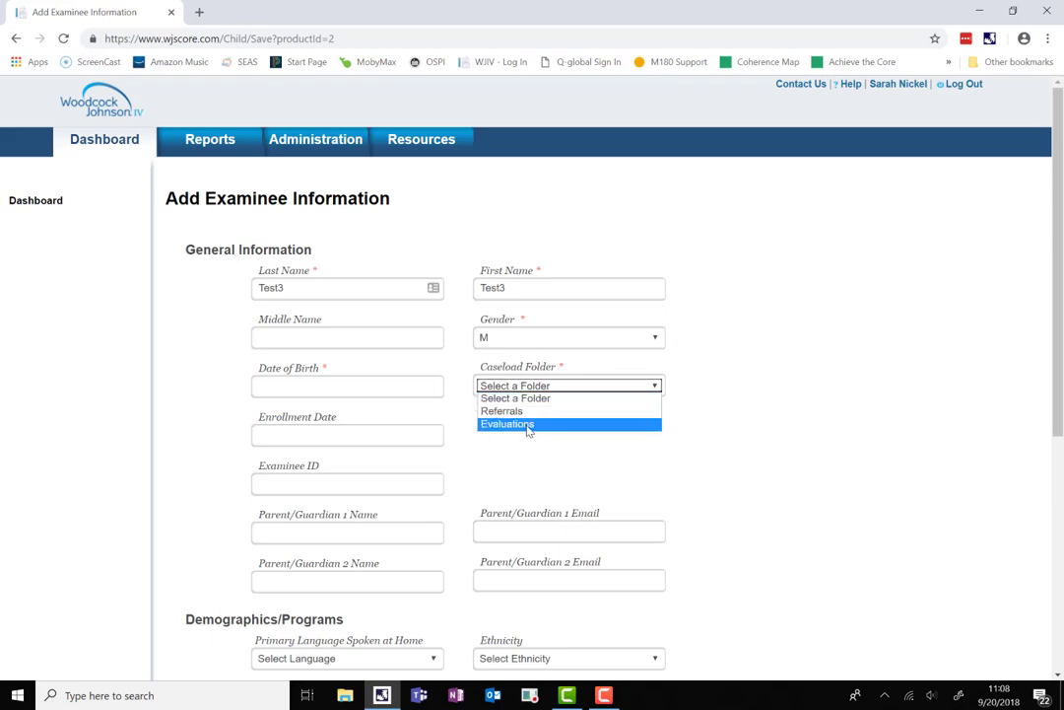
left_click(528, 424)
scroll(528, 431, "down", 3)
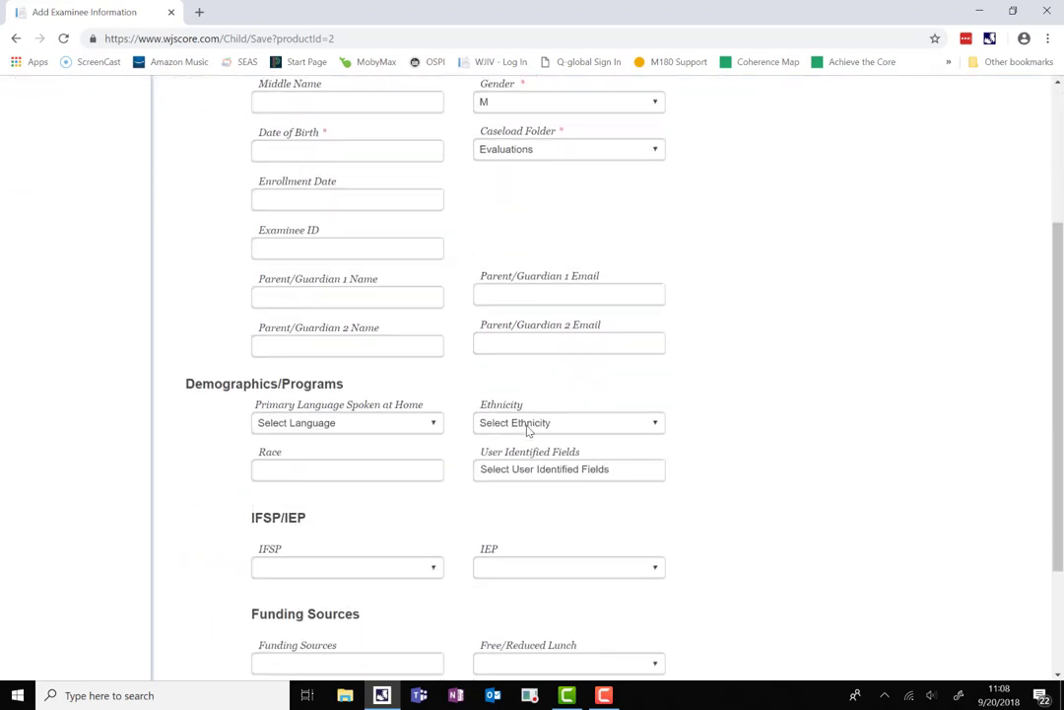
scroll(522, 421, "up", 3)
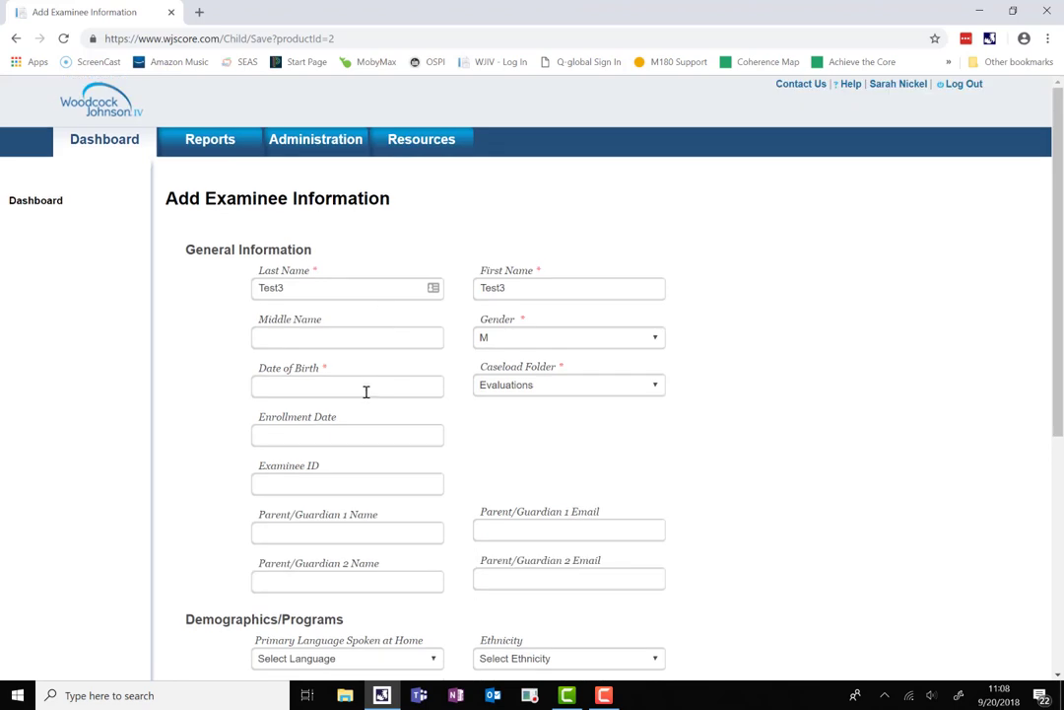
Set the date of birth to 09/10/2008 and save the examinee.
left_click(366, 386)
left_click(395, 407)
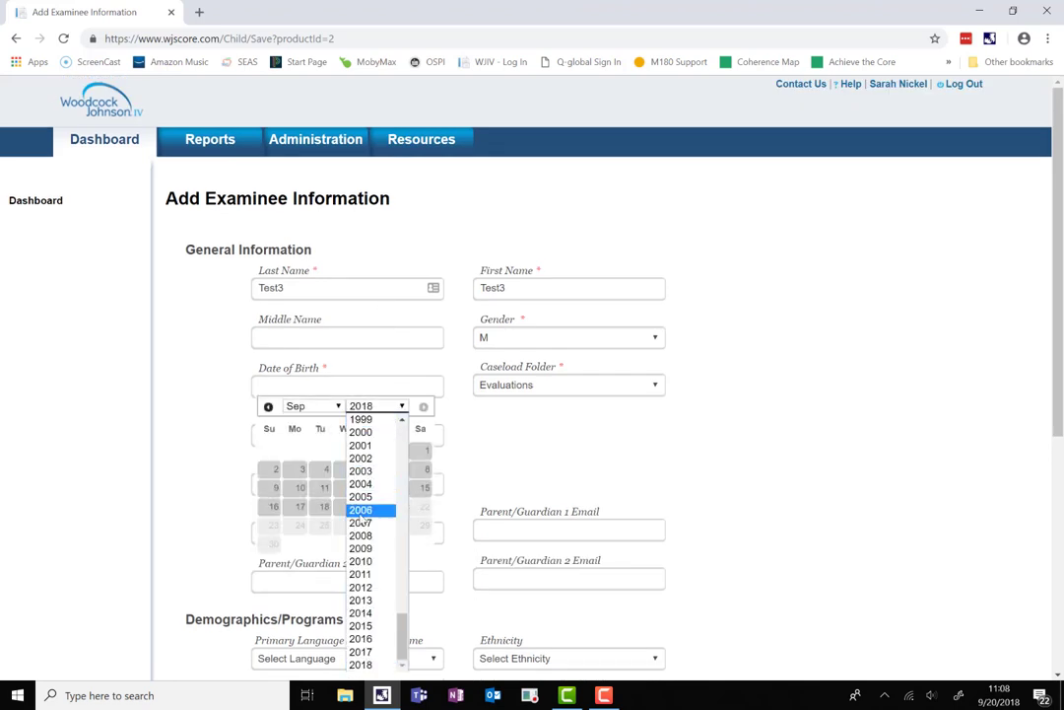
left_click(361, 535)
left_click(346, 470)
scroll(956, 527, "down", 4)
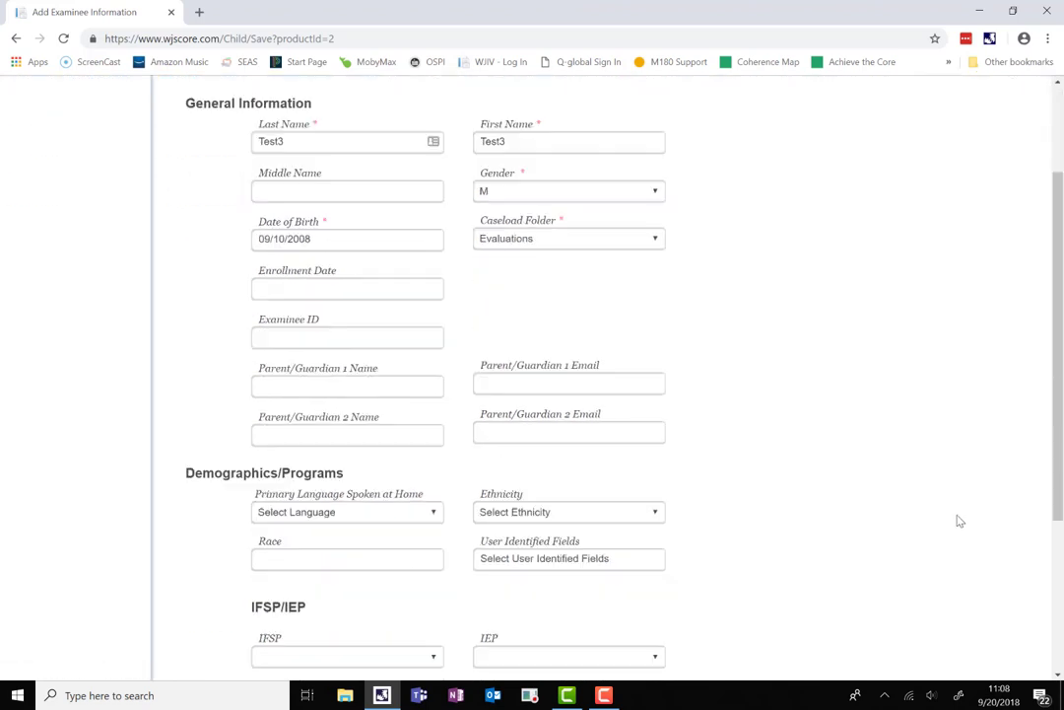
left_click(900, 574)
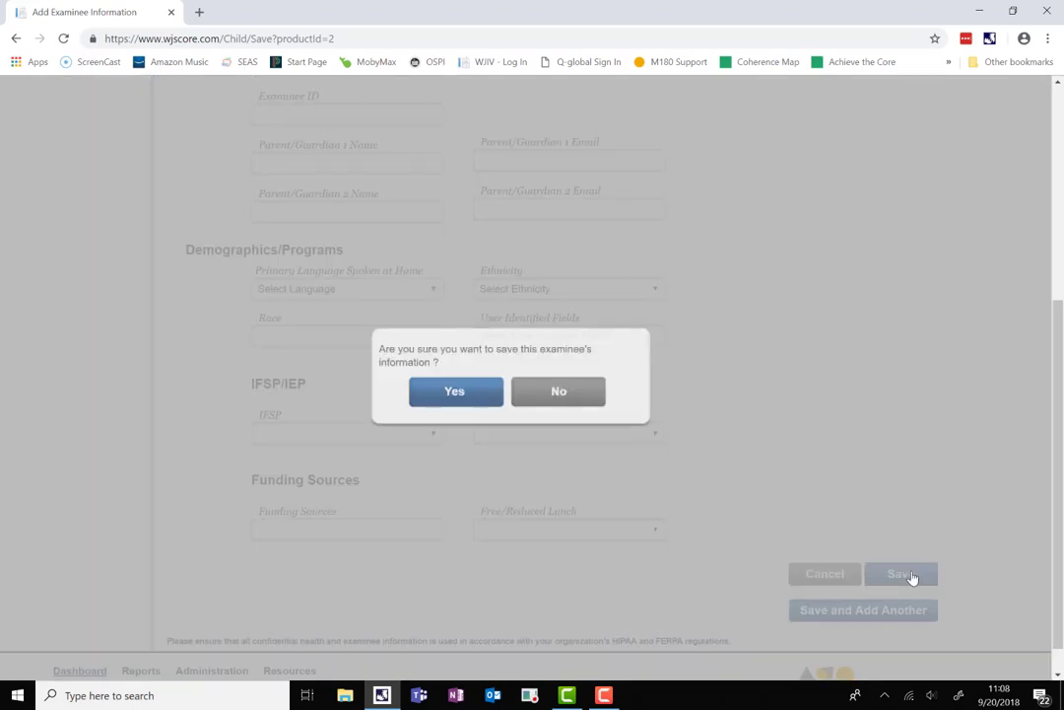
left_click(468, 399)
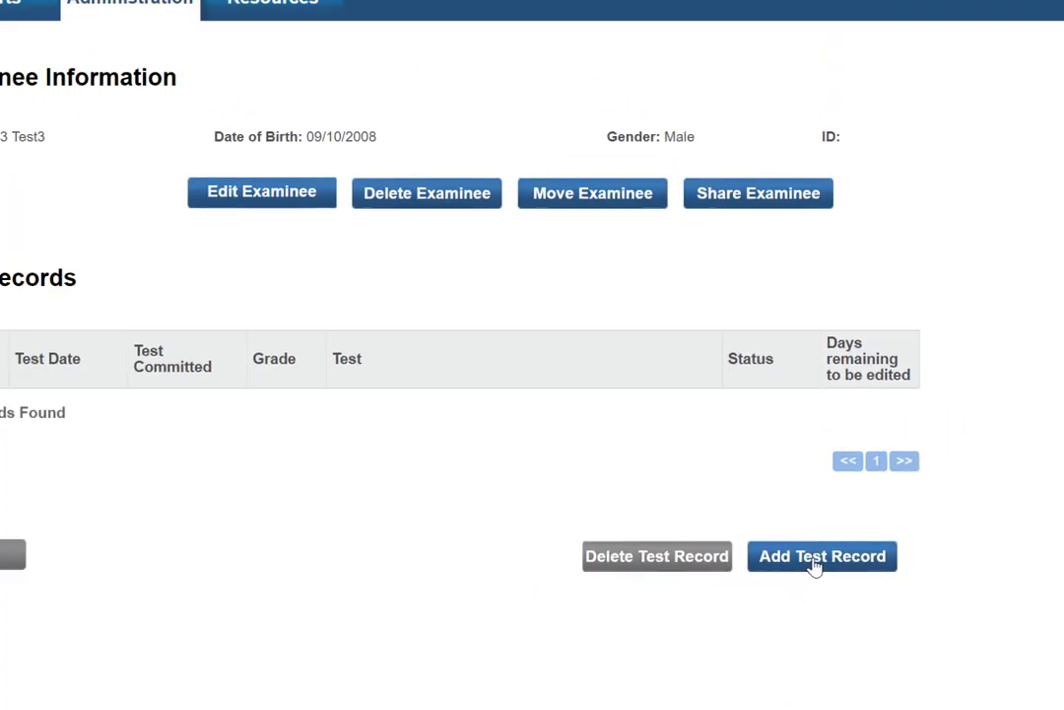
Add a WJ IV Tests of Achievement Form A and Extended record and continue to its form.
left_click(817, 564)
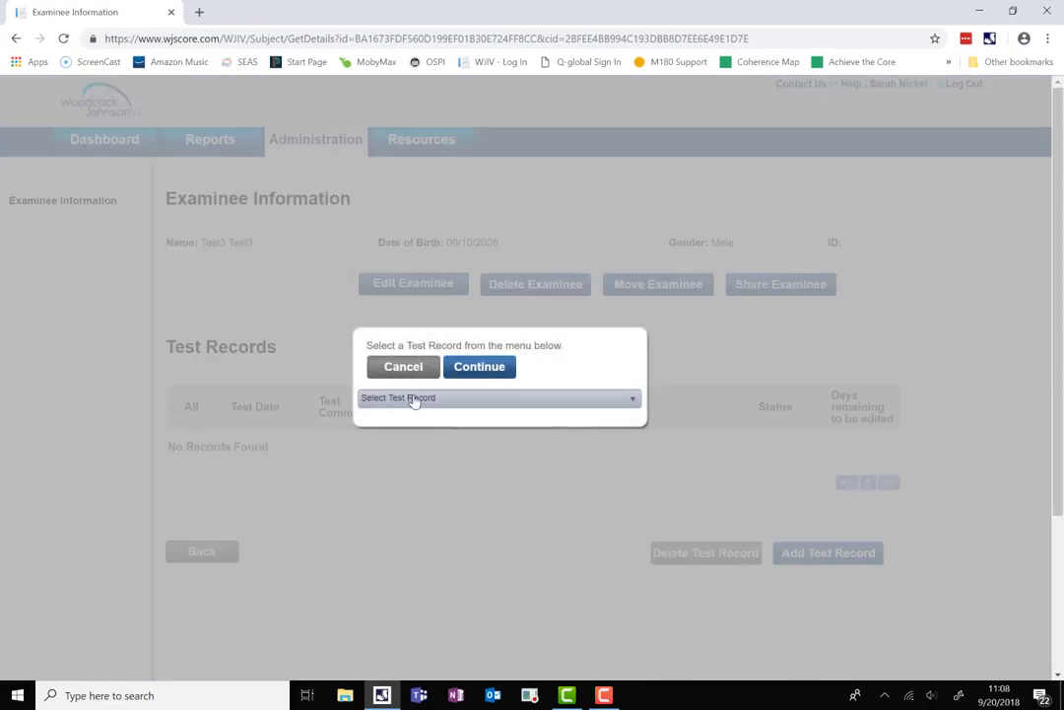
left_click(411, 399)
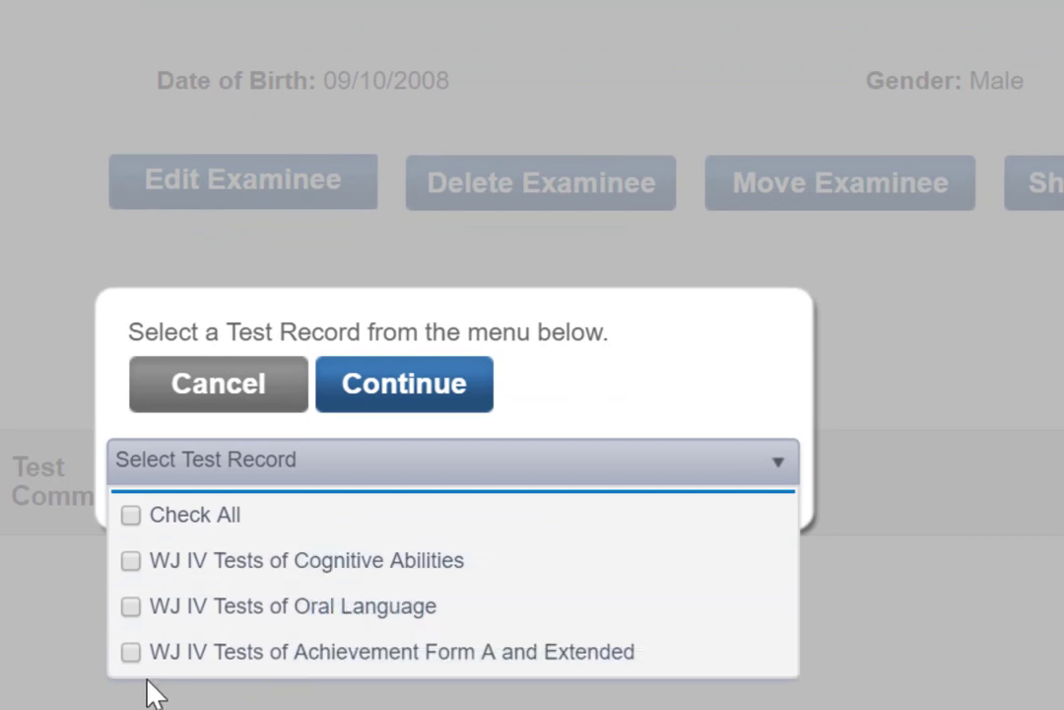
left_click(132, 653)
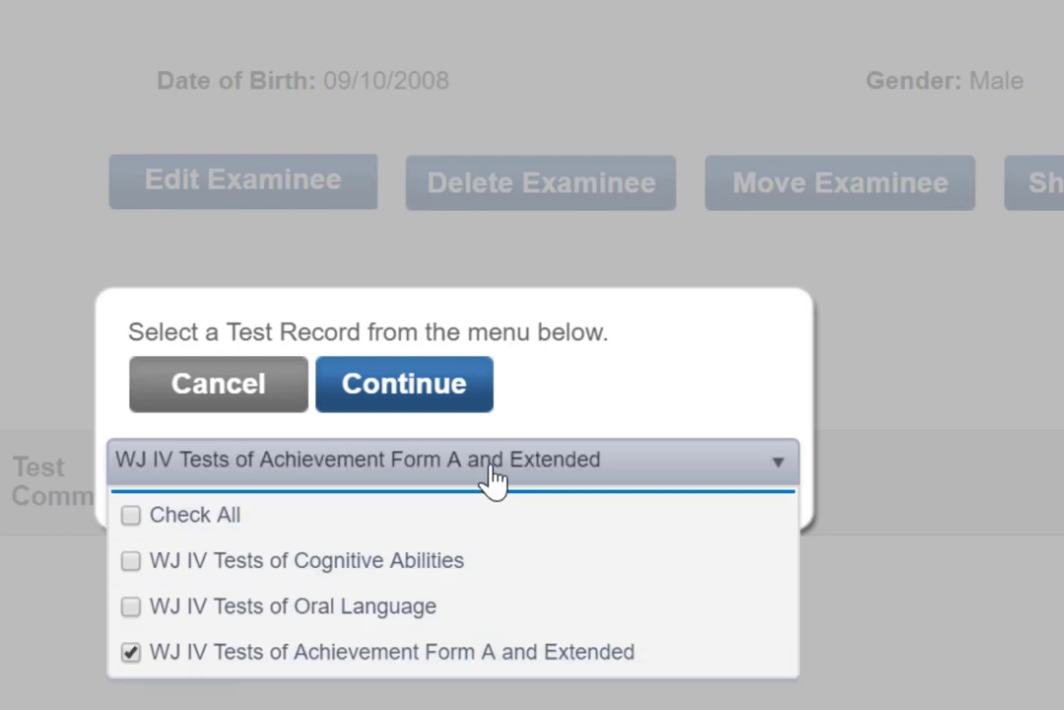
left_click(404, 399)
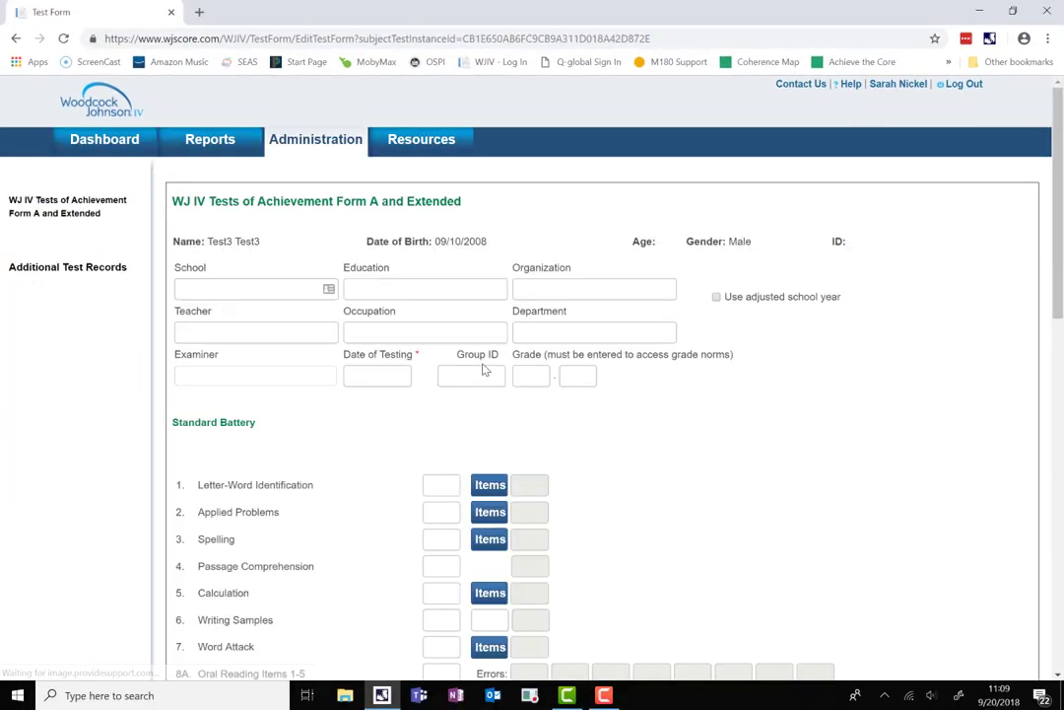
Enter Test School as the school name, skipping the optional fields.
left_click(307, 292)
type("Test School")
key("Tab")
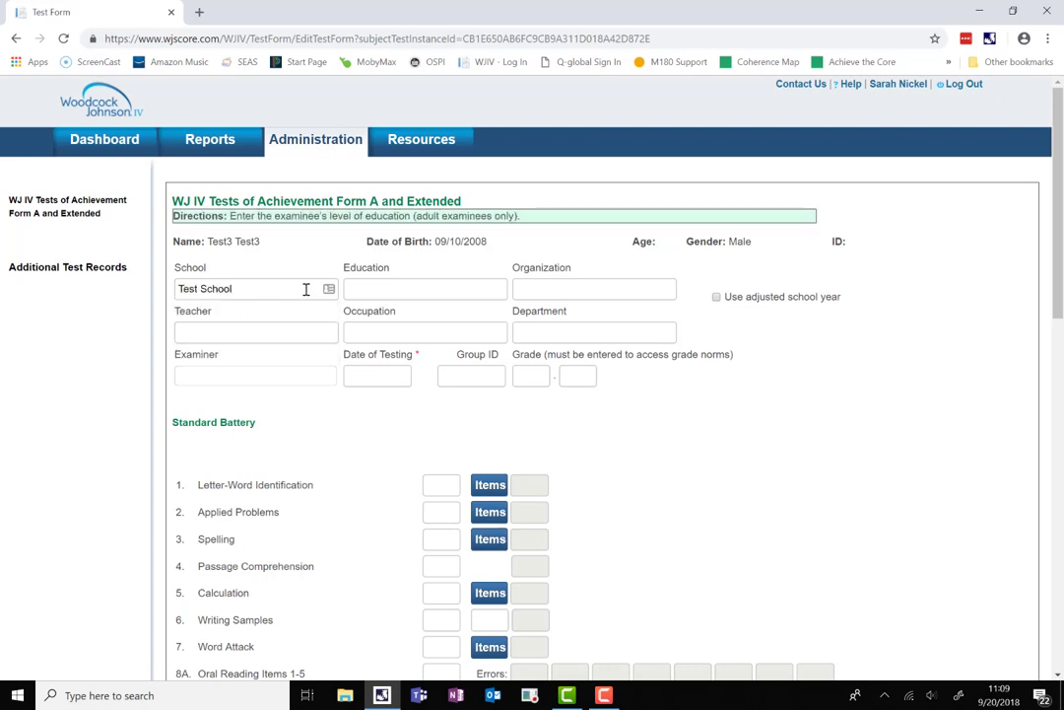
key("Tab")
key("Tab")
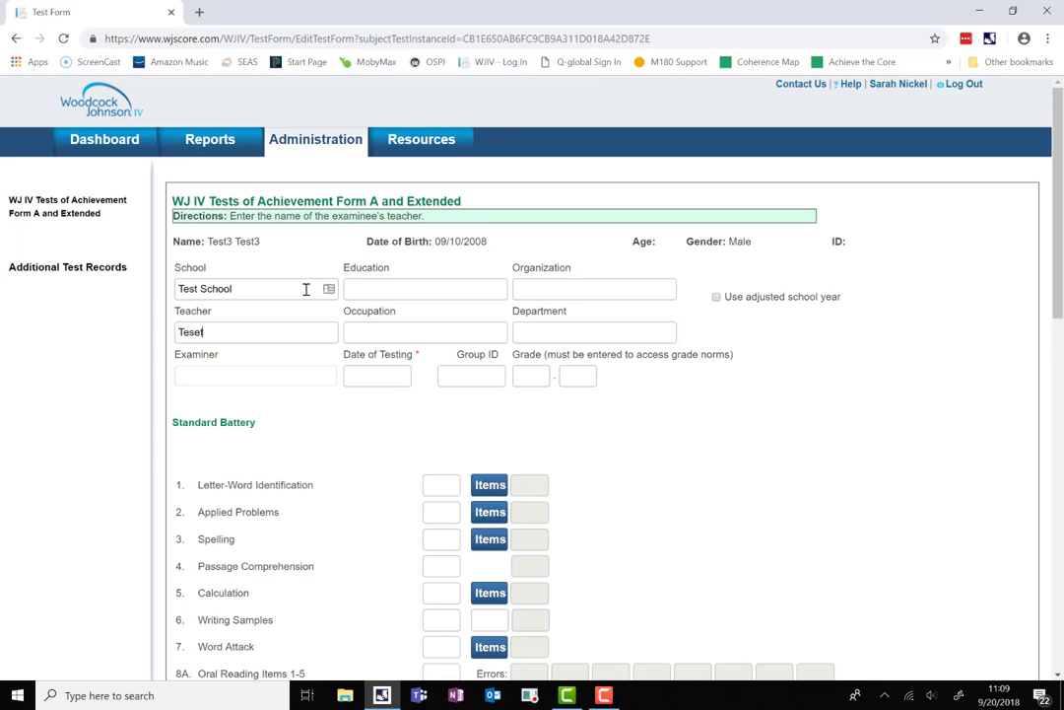
key("Tab")
key("Tab")
key("Tab")
Set the testing date to 09/19/2018 and the grade to 3.1.
left_click(375, 375)
left_click(440, 499)
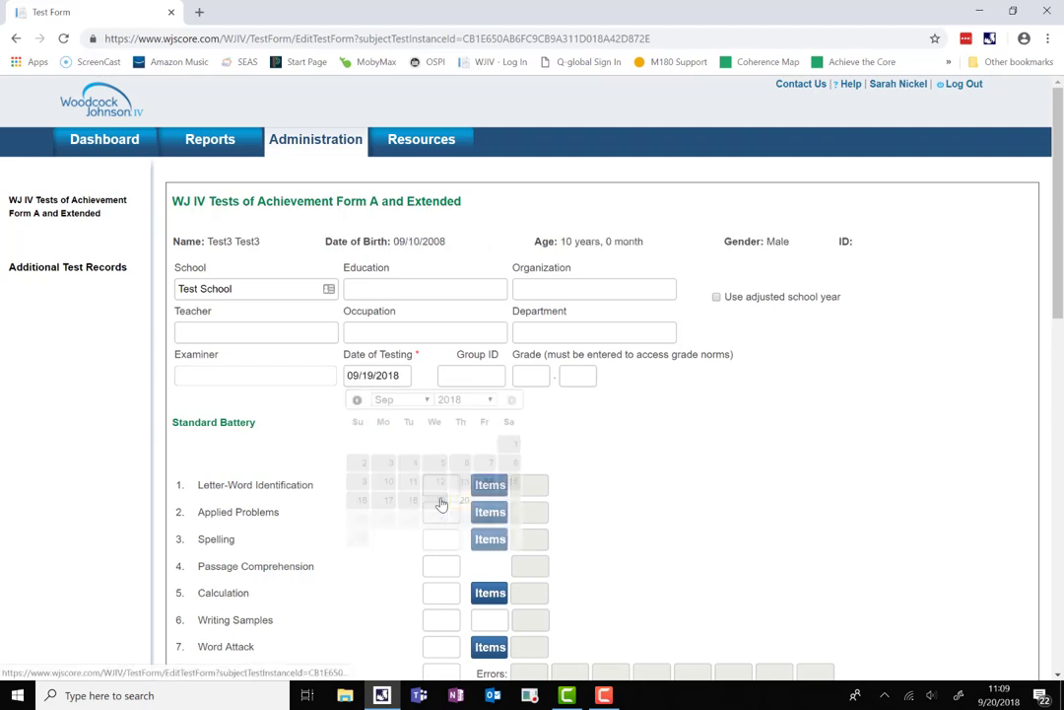
left_click(530, 376)
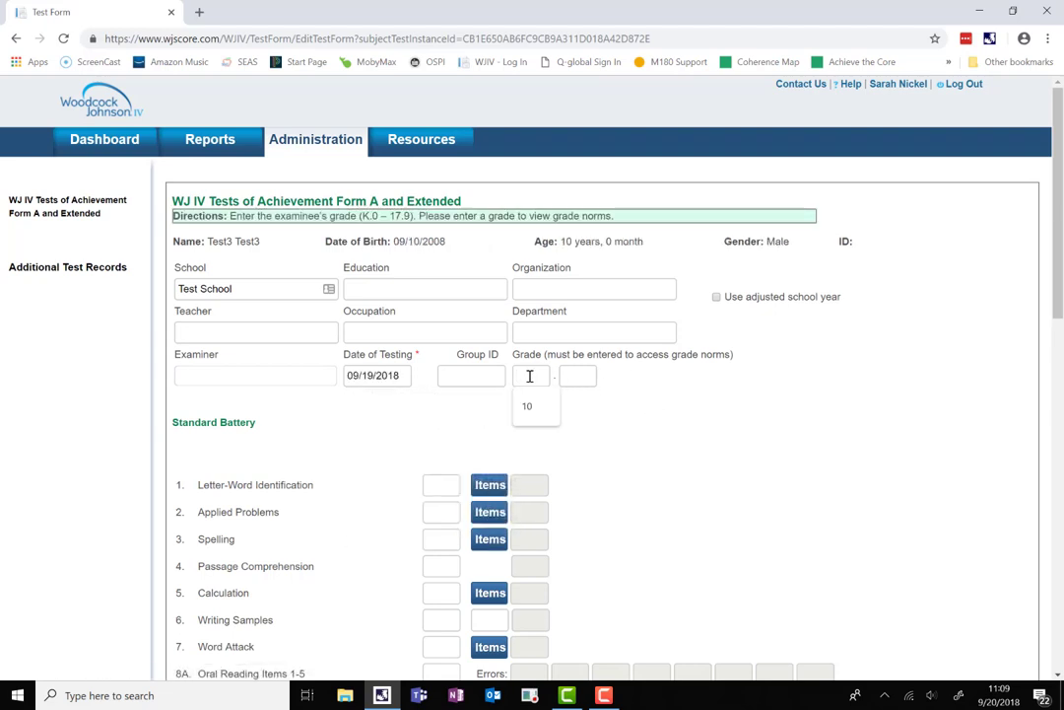
type("3")
key("Tab")
type("1")
scroll(699, 438, "down", 2)
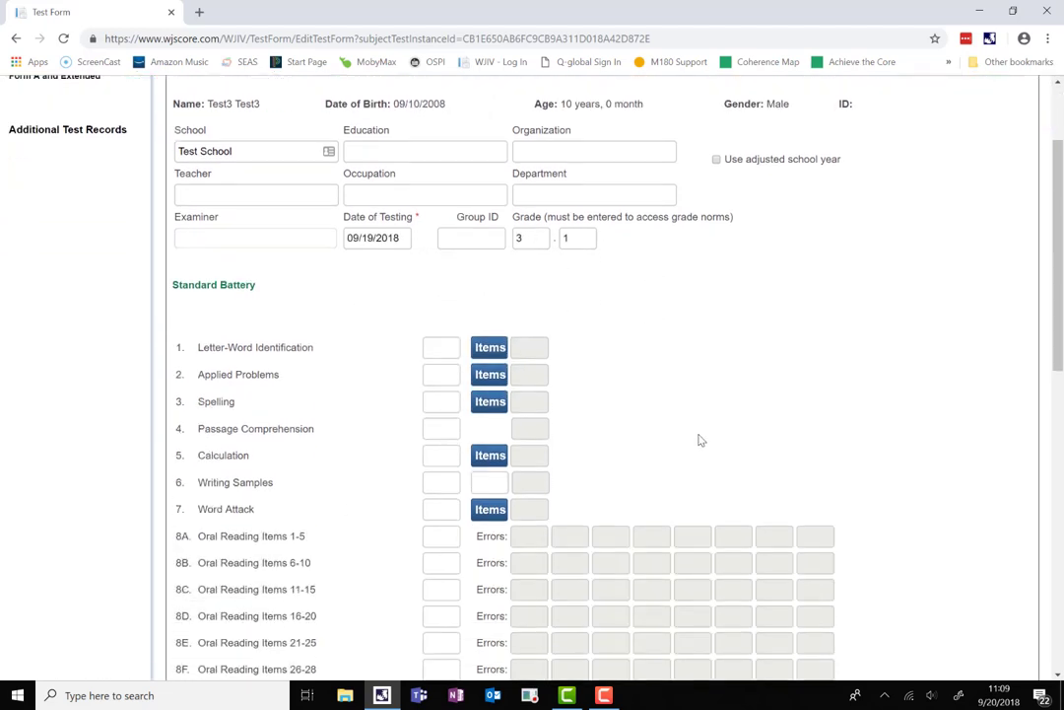
Give Letter-Word Identification 43 correct with a qualitative observation of 3.
scroll(698, 441, "down", 1)
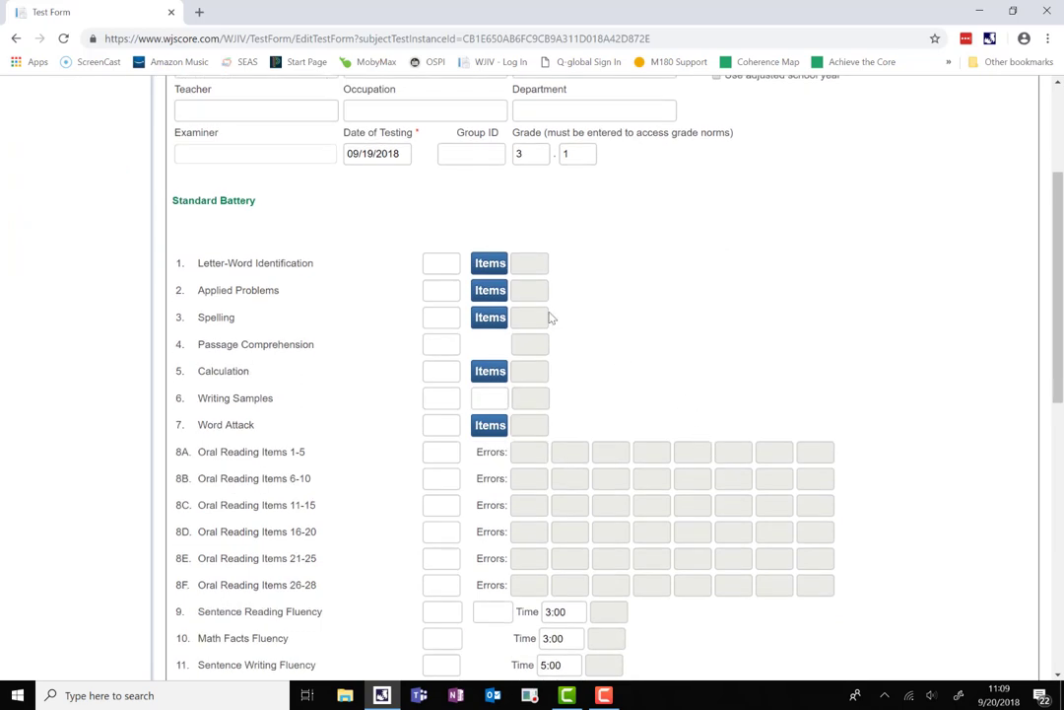
left_click(439, 264)
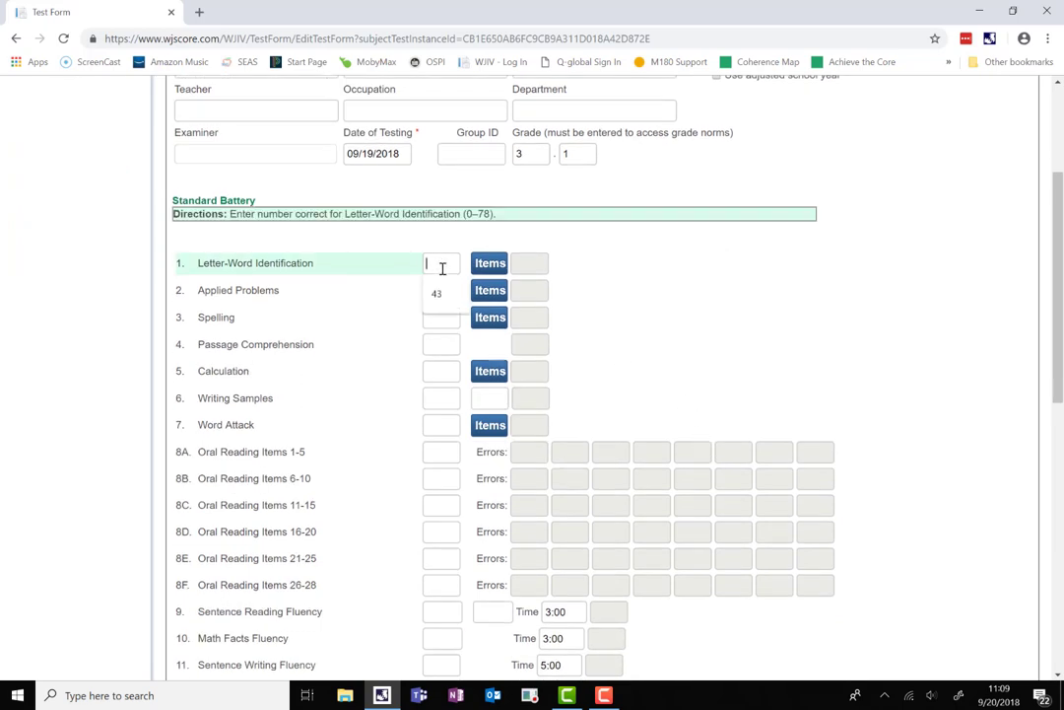
left_click(443, 294)
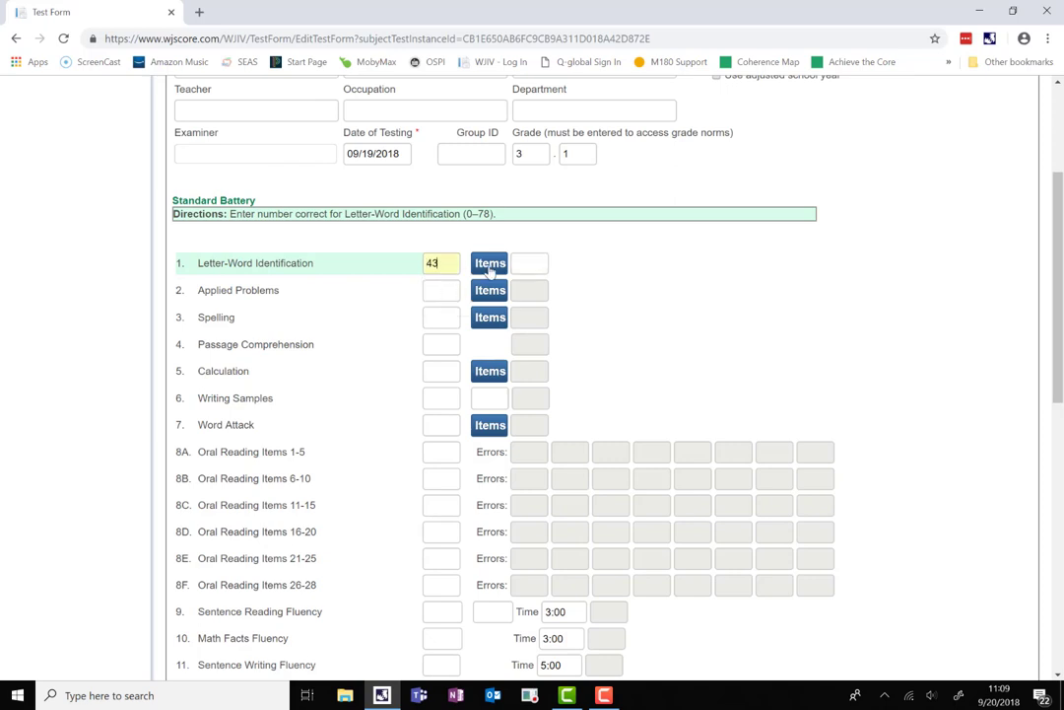
left_click(525, 262)
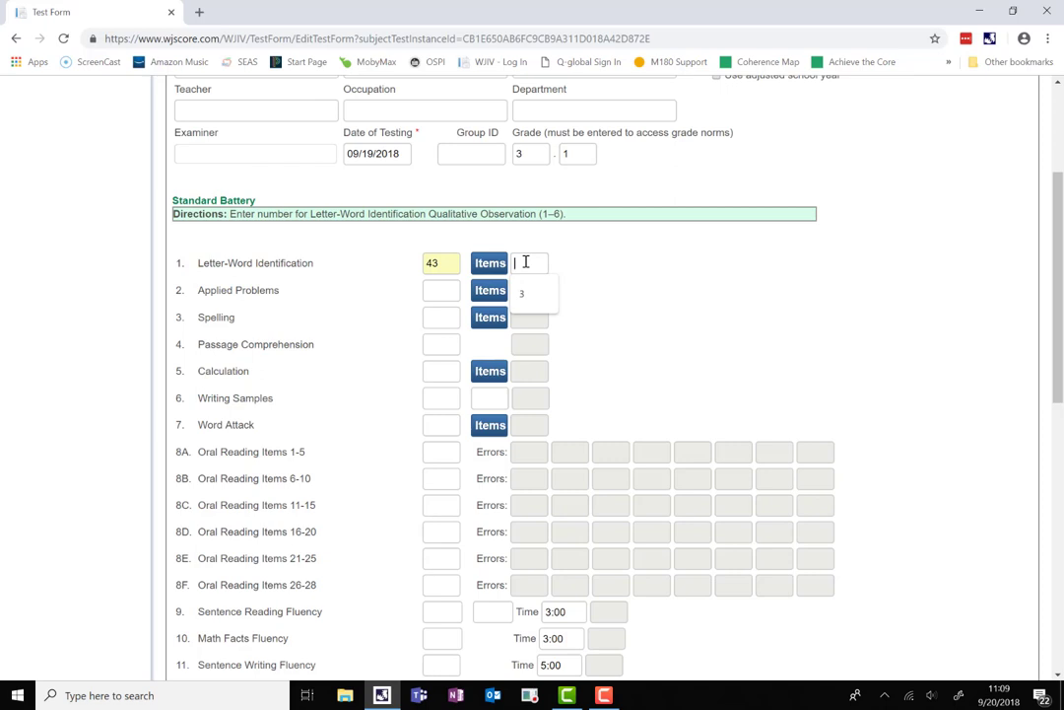
type("3")
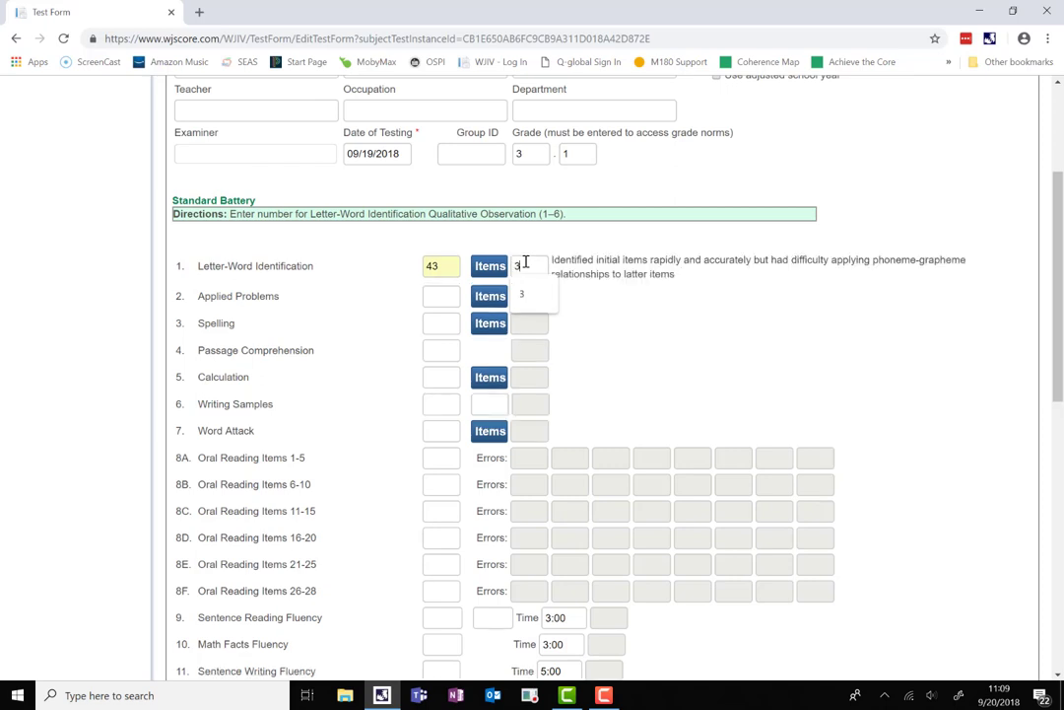
left_click(637, 302)
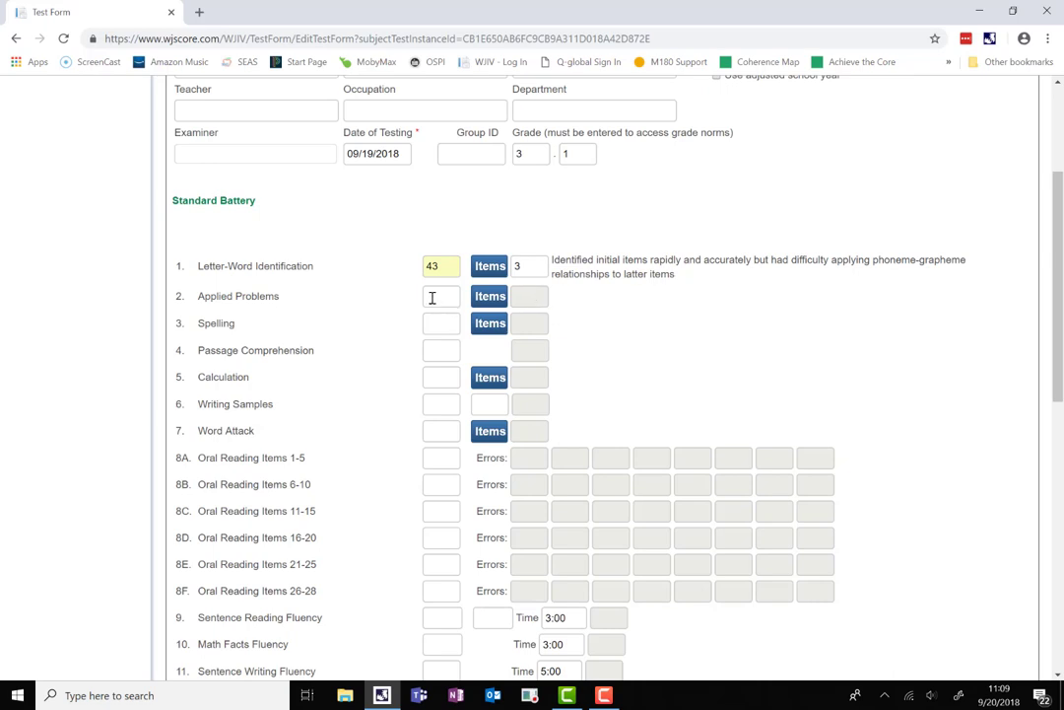
scroll(431, 296, "down", 3)
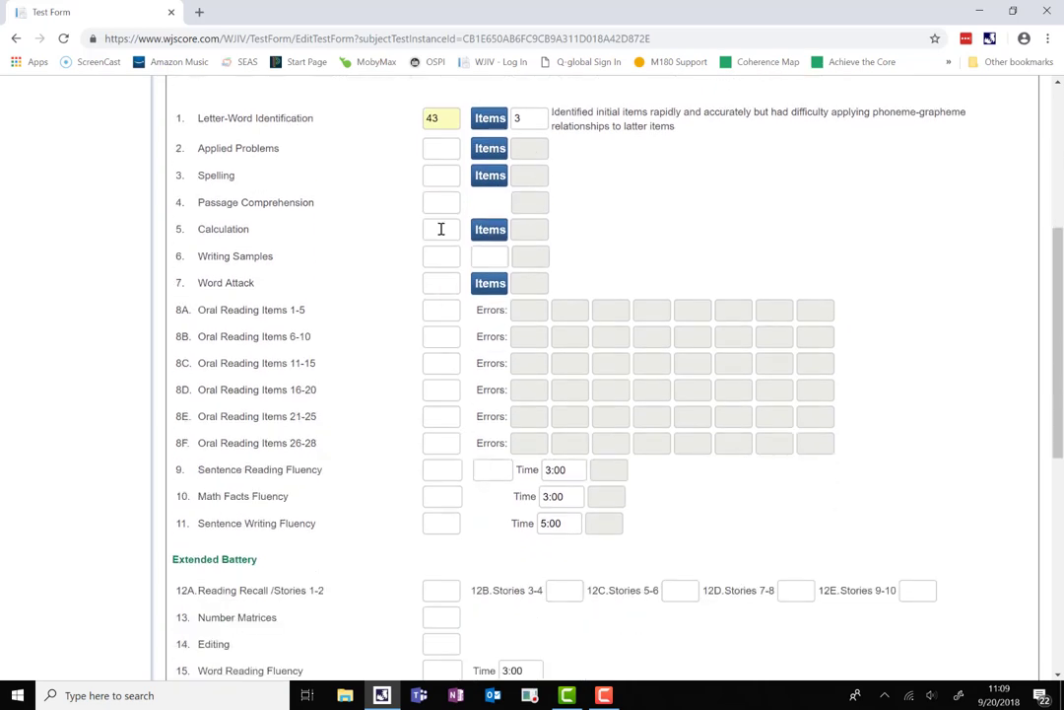
Score Applied Problems 16 with an observation rating of 2.
left_click(447, 152)
type("16")
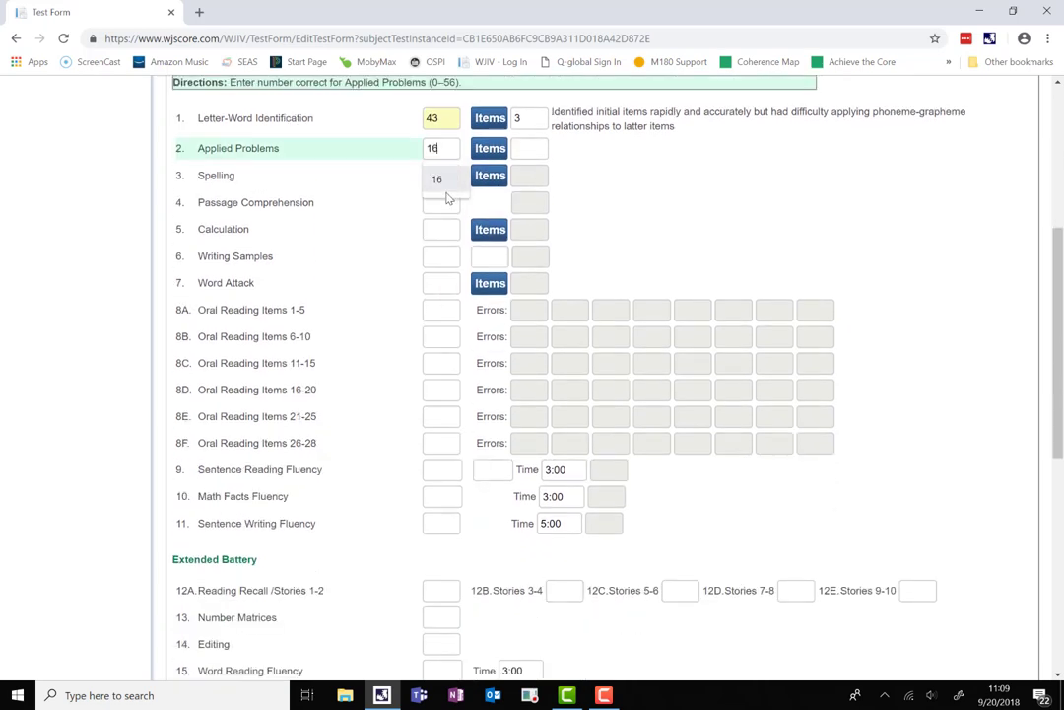
key("Tab")
type("2")
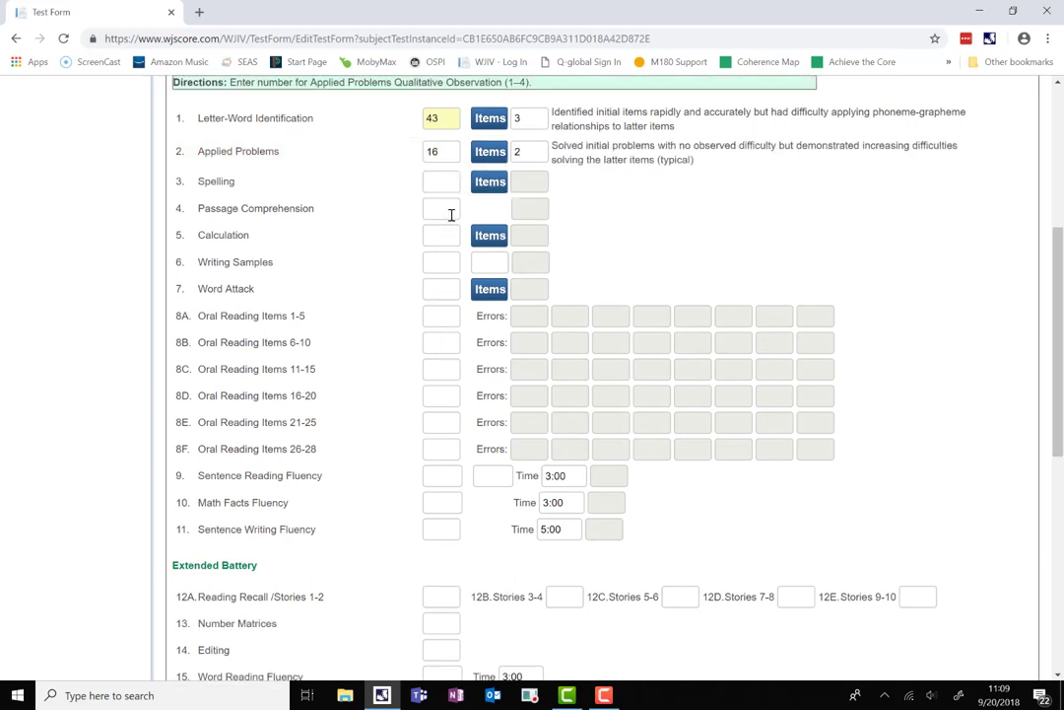
Score Writing Samples 10, item block c, with an observation rating of 2.
left_click(443, 260)
type("10")
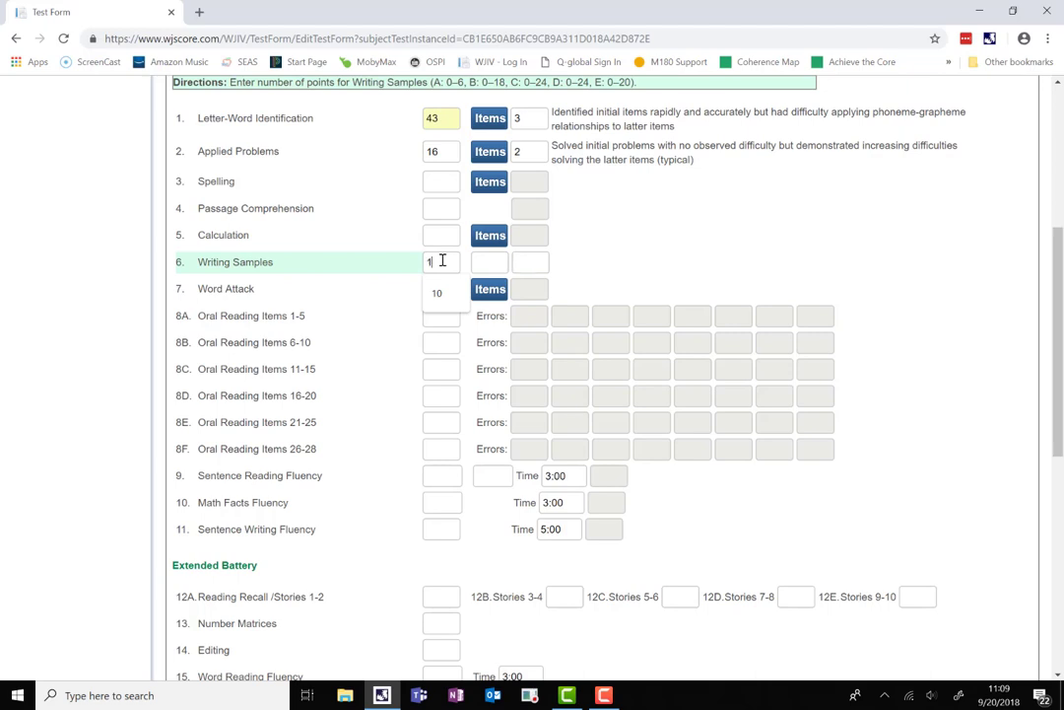
left_click(478, 263)
left_click(499, 261)
type("c")
left_click(527, 262)
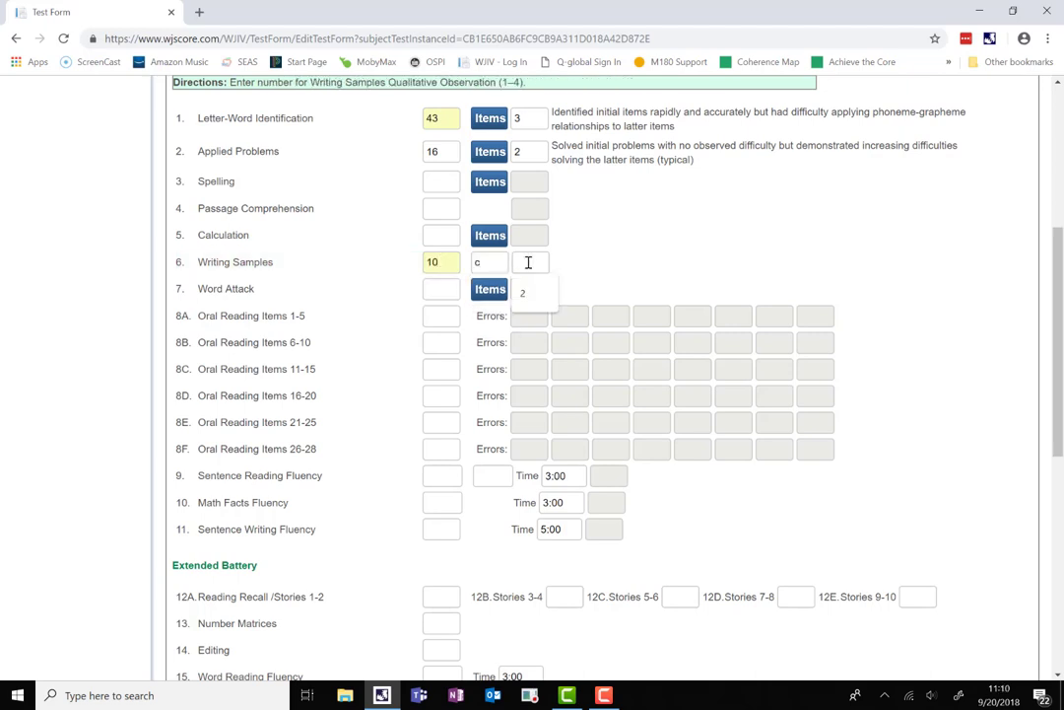
type("2")
left_click(621, 259)
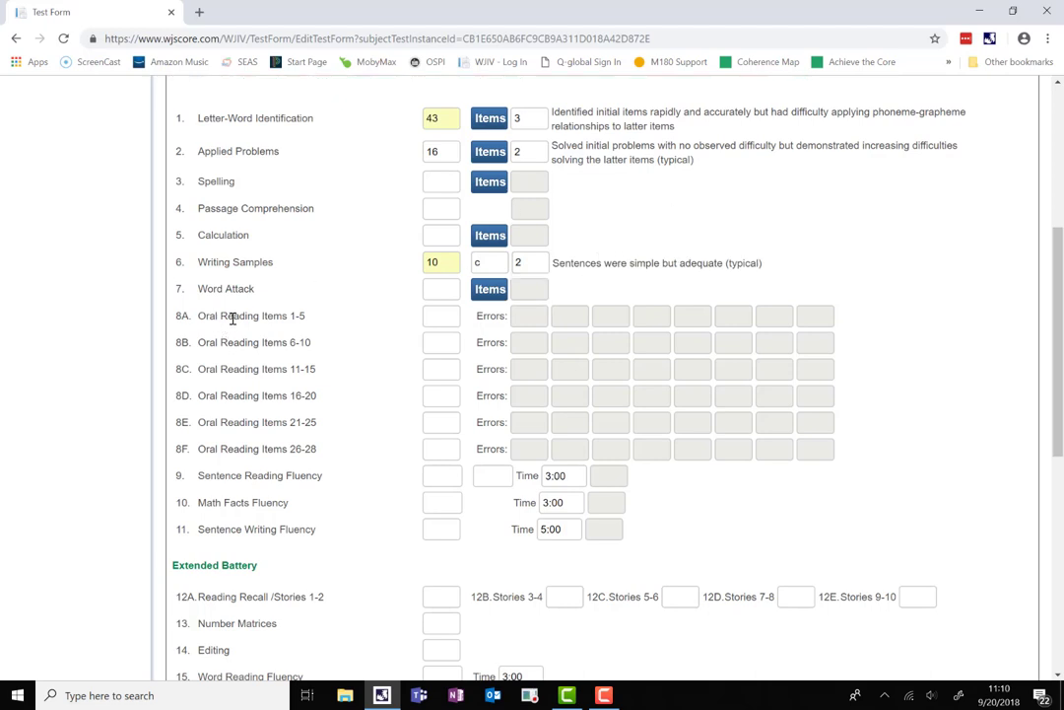
Score Oral Reading items 1–5 as 6 and mark items 6–10 as X.
scroll(292, 419, "down", 3)
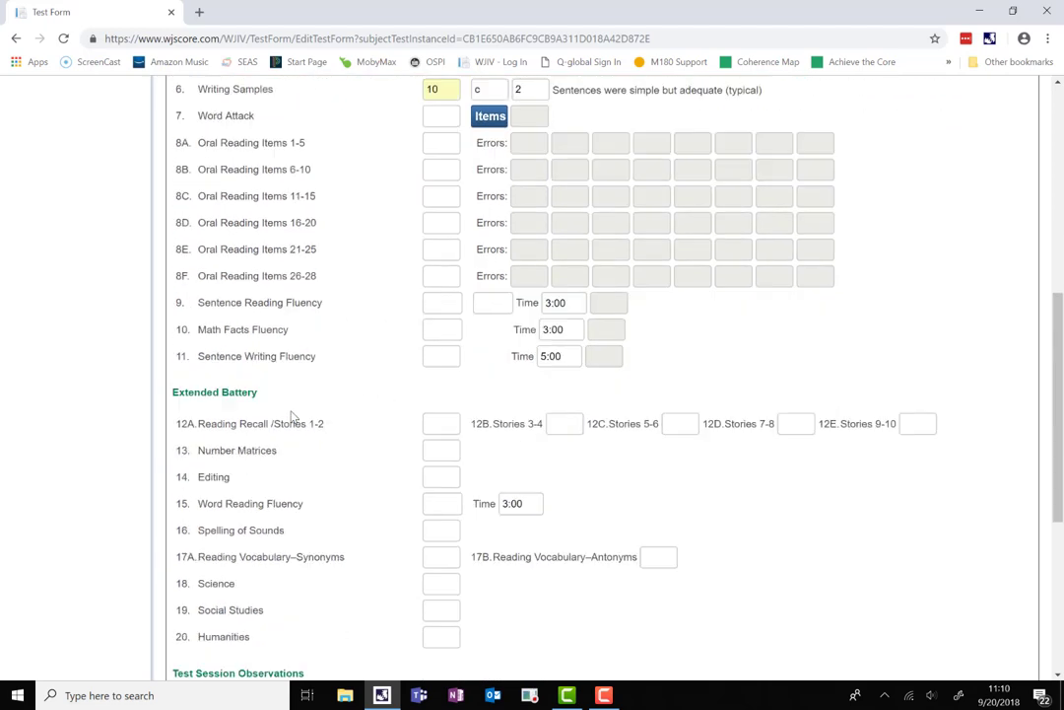
scroll(366, 321, "up", 1)
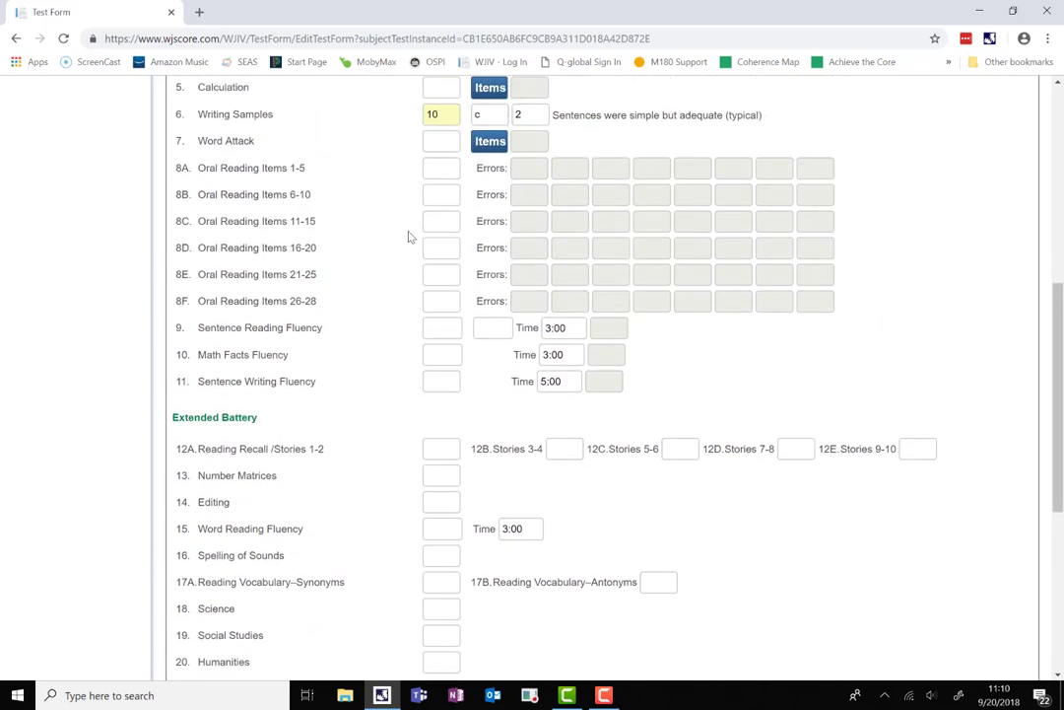
left_click(442, 169)
type("46")
type("6")
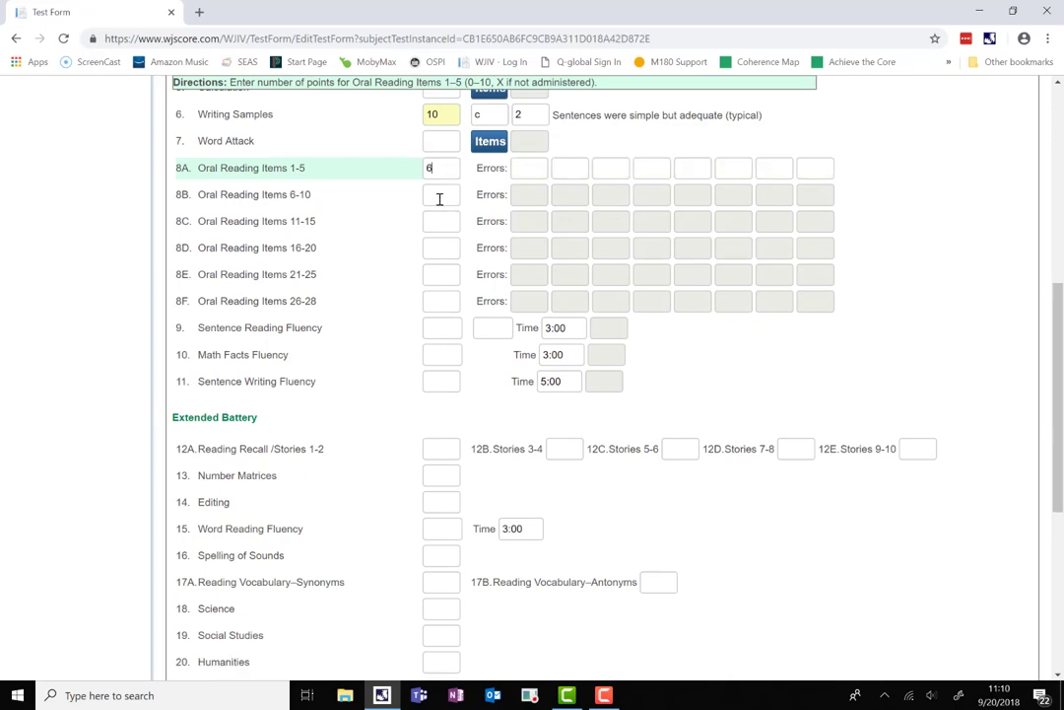
left_click(440, 196)
type("x")
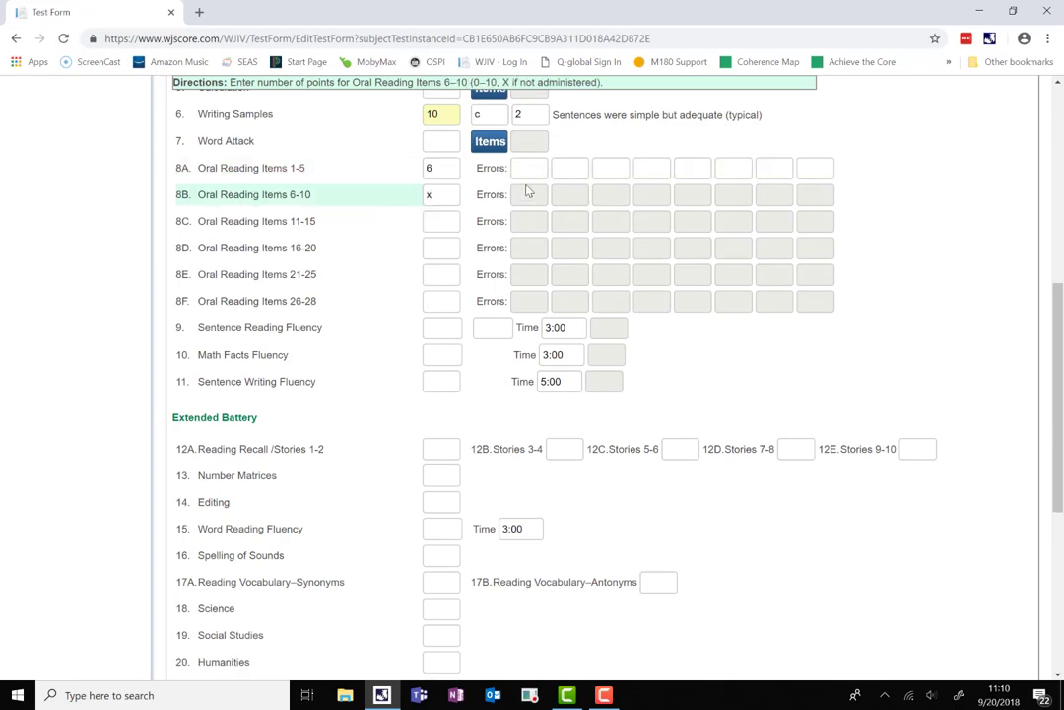
key("super+Tab")
left_click(356, 220)
Enter Oral Reading items 1–5 error counts of 2, 2 and 2.
left_click(452, 169)
left_click(525, 168)
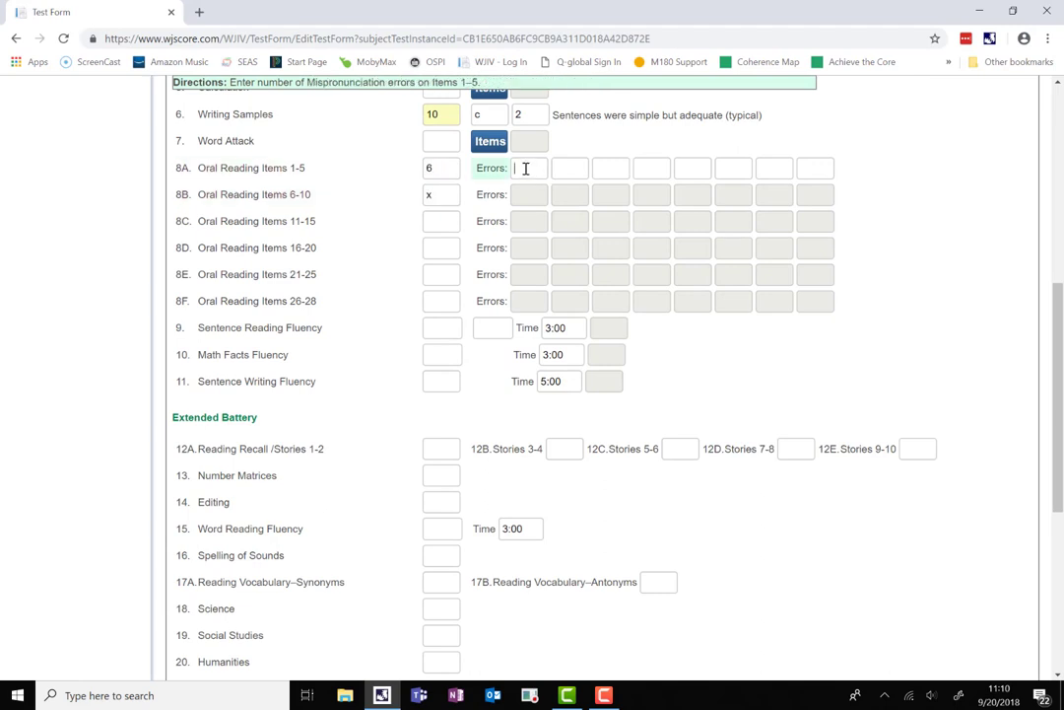
type("2")
left_click(558, 168)
type("2")
left_click(608, 169)
type("2")
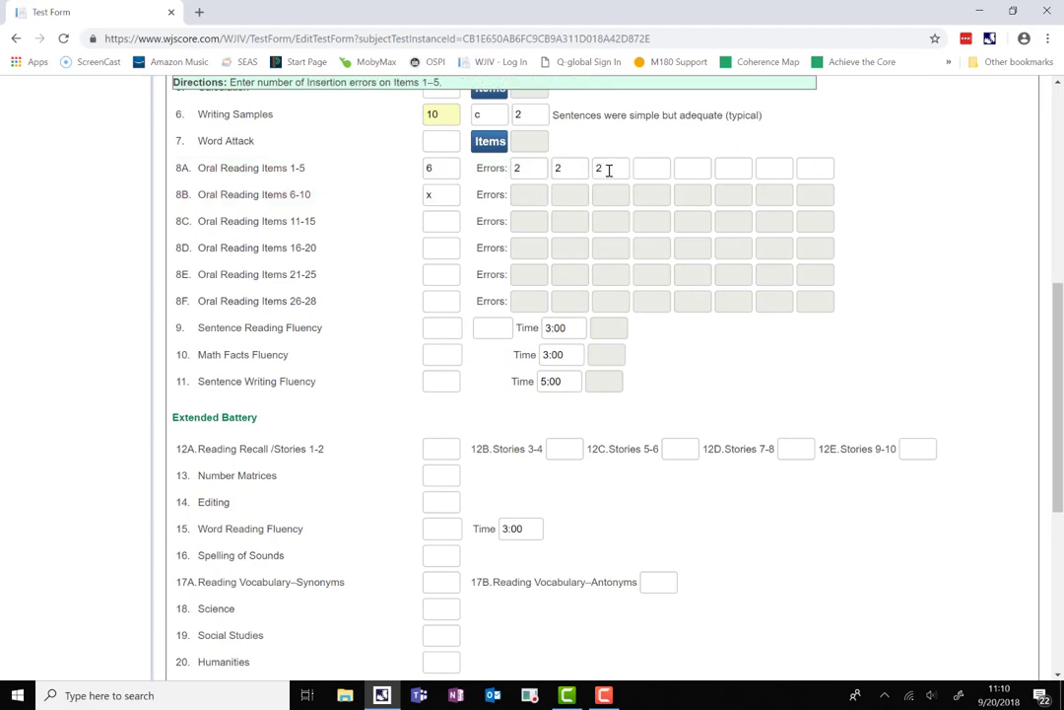
left_click(448, 324)
scroll(448, 323, "down", 3)
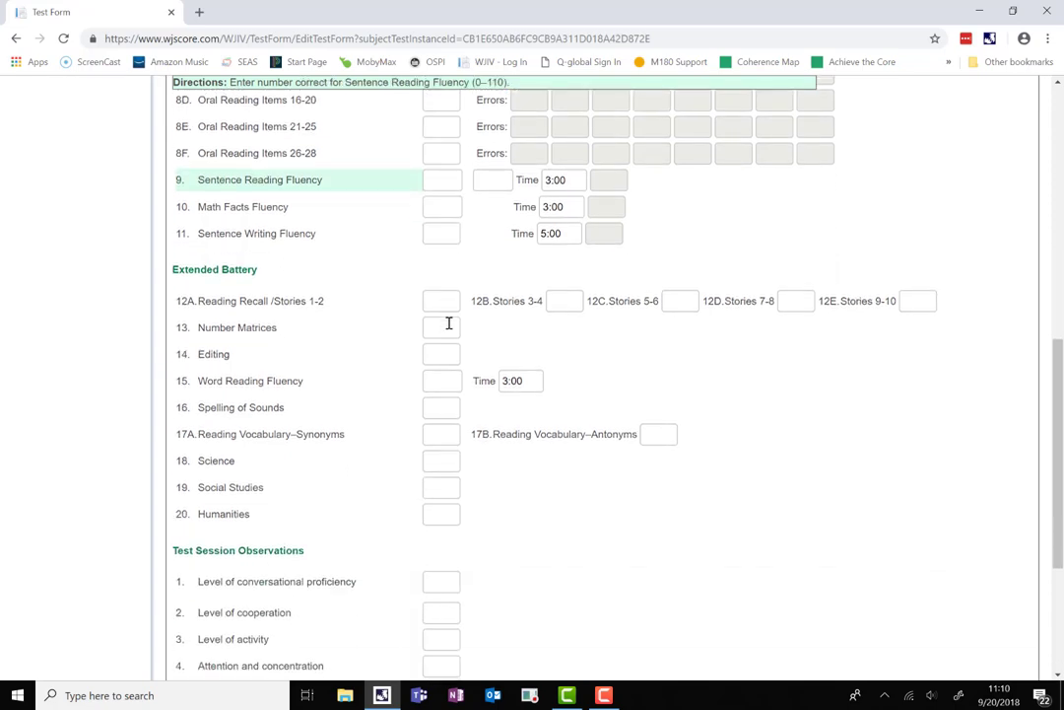
In Test Session Observations, enter ratings 3, 2, 3 (replacing an initial 5) and mark questions 8 and 9 No.
scroll(449, 323, "down", 3)
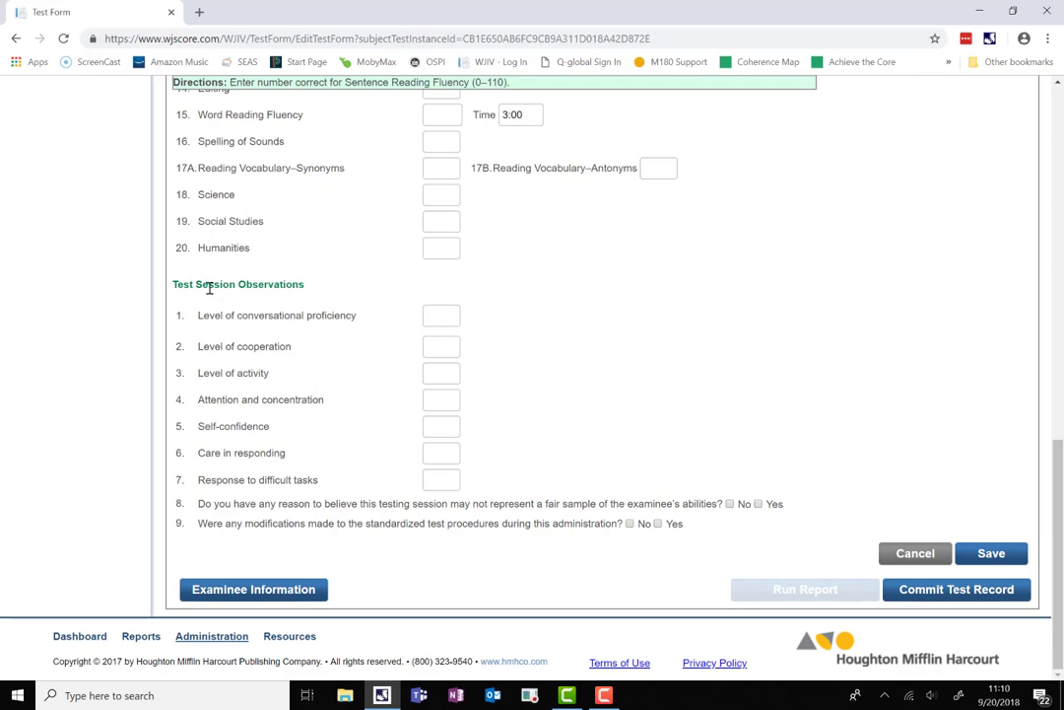
left_click(441, 314)
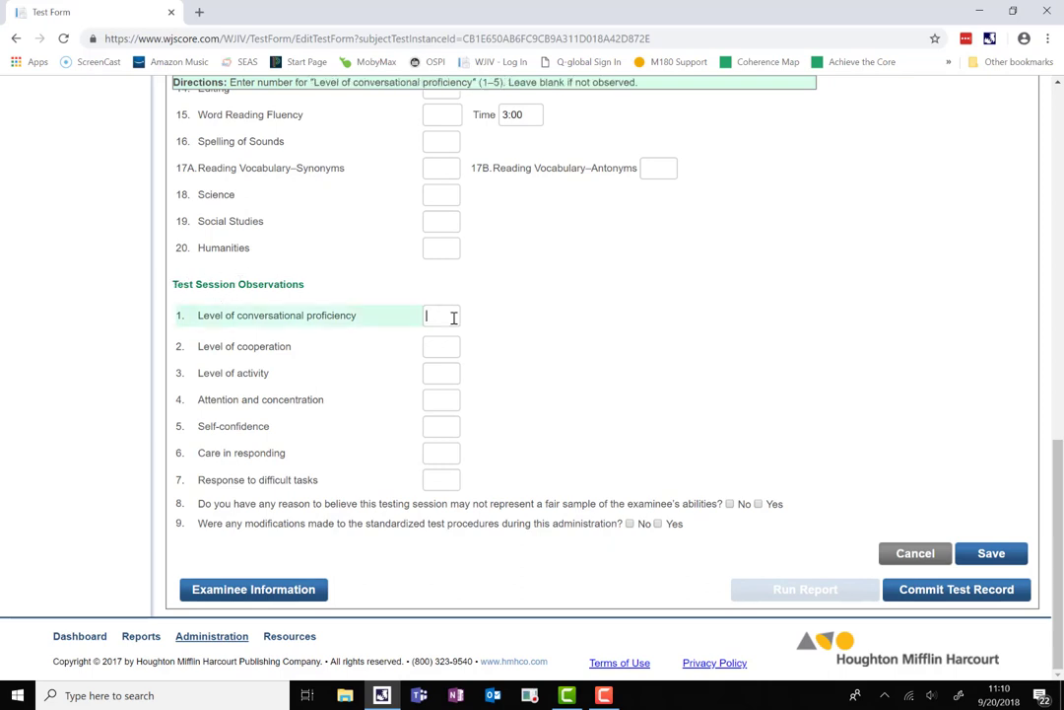
type("5")
left_click(449, 340)
double_click(449, 315)
type("3")
left_click(449, 347)
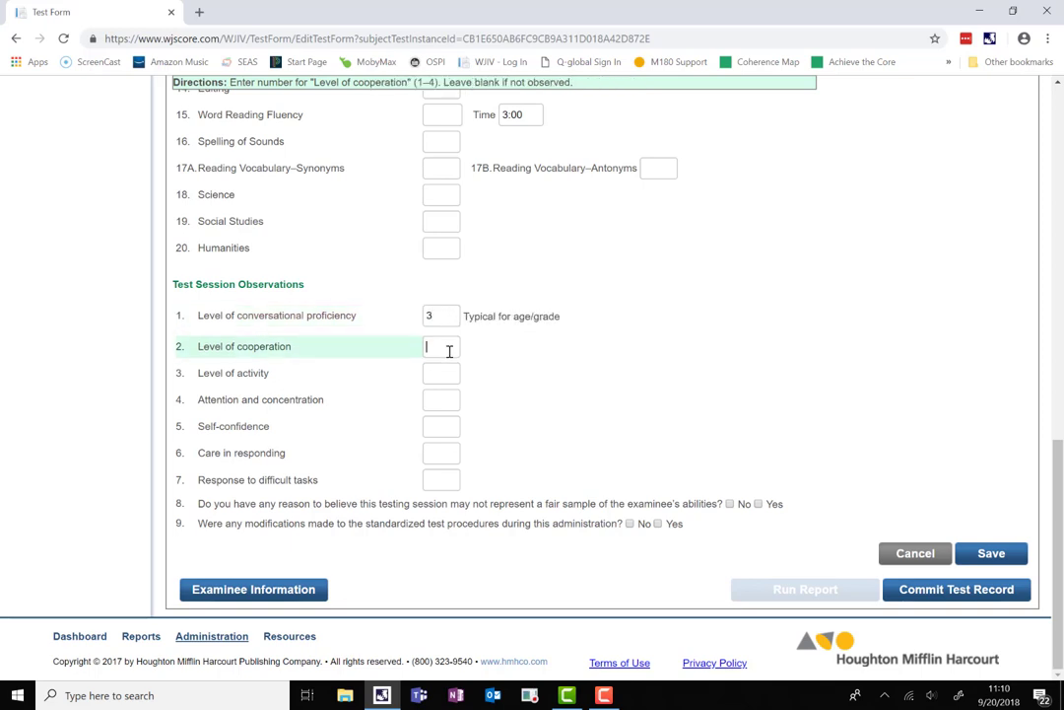
type("2")
left_click(445, 372)
type("3")
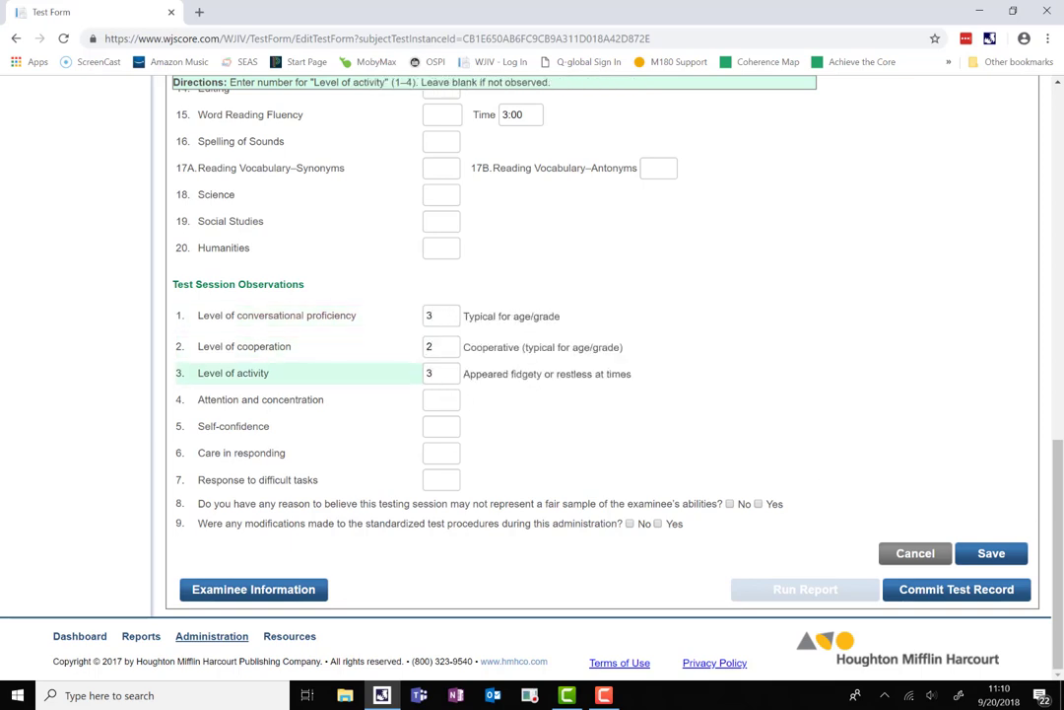
left_click(730, 503)
left_click(630, 524)
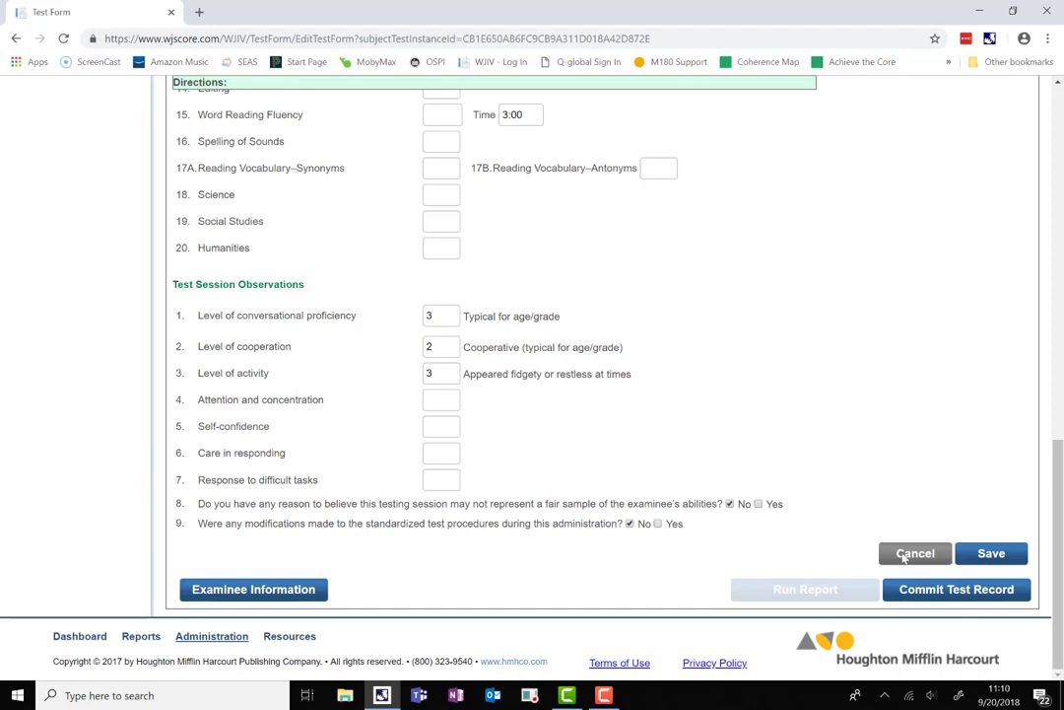
Attempt to save the record and dismiss the Oral Reading validation message.
scroll(501, 315, "up", 3)
scroll(503, 315, "up", 7)
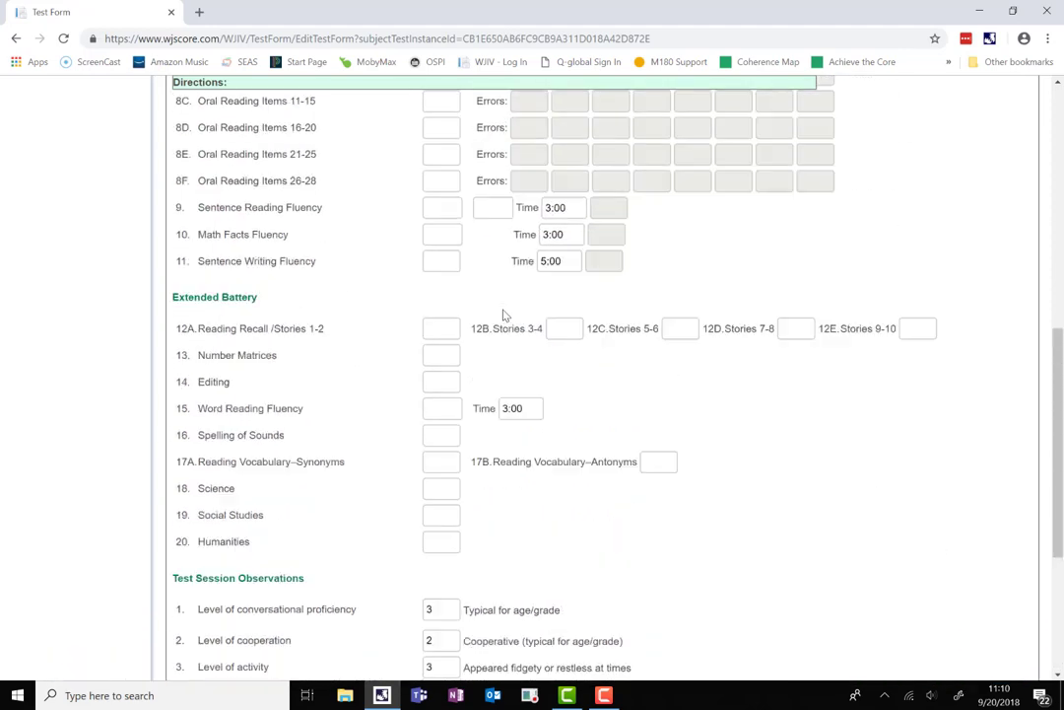
scroll(803, 425, "down", 9)
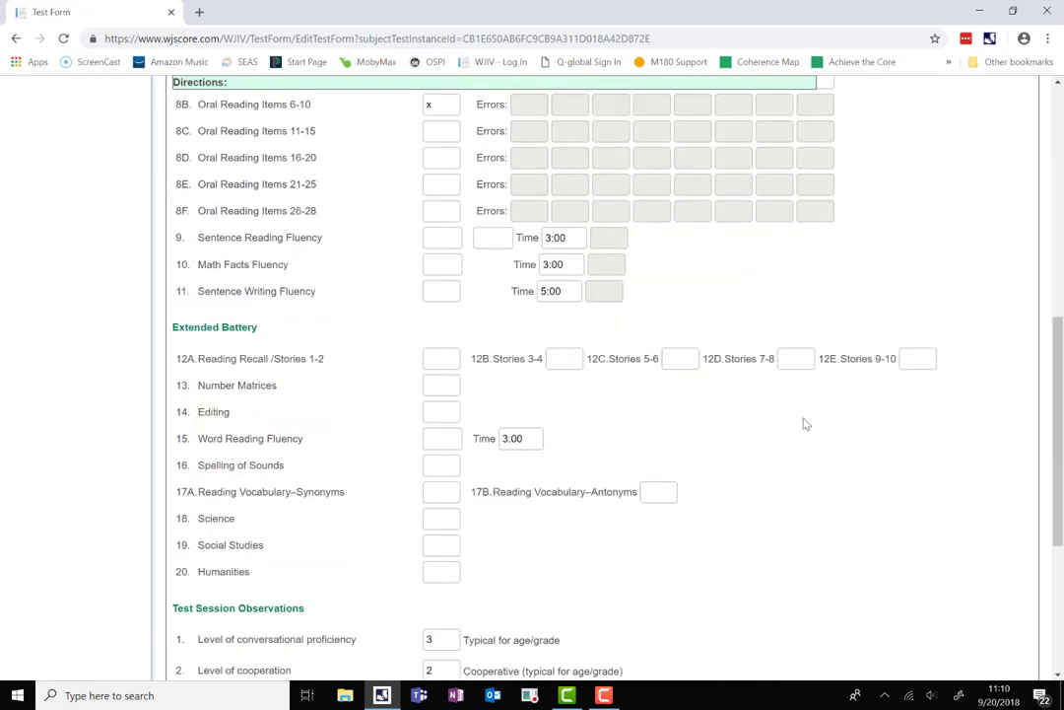
left_click(990, 630)
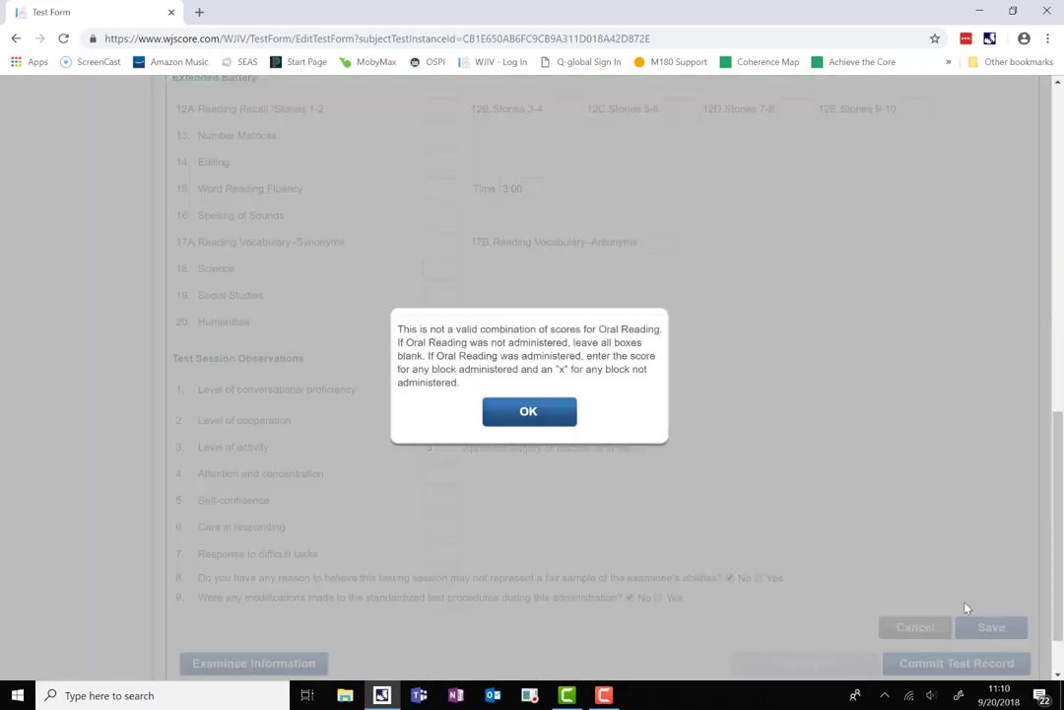
left_click(538, 422)
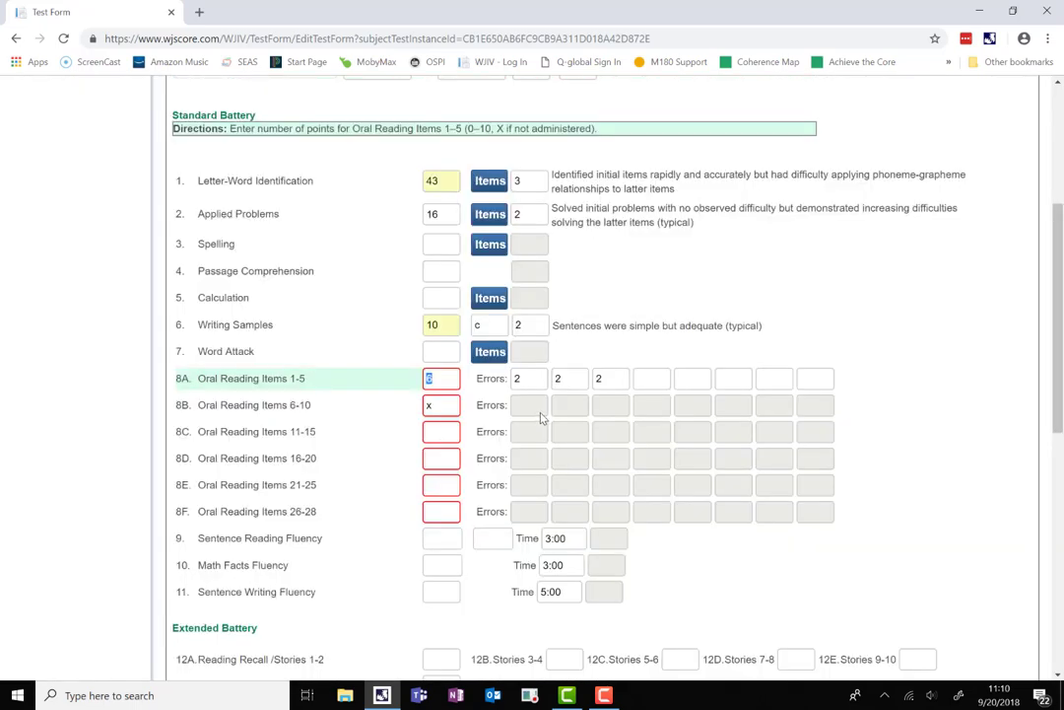
Change Oral Reading items 1–5 to score 3 with errors 1, 1, 1.
type("3")
left_click(532, 378)
type("1")
left_click(562, 379)
type("1")
left_click(608, 378)
type("1")
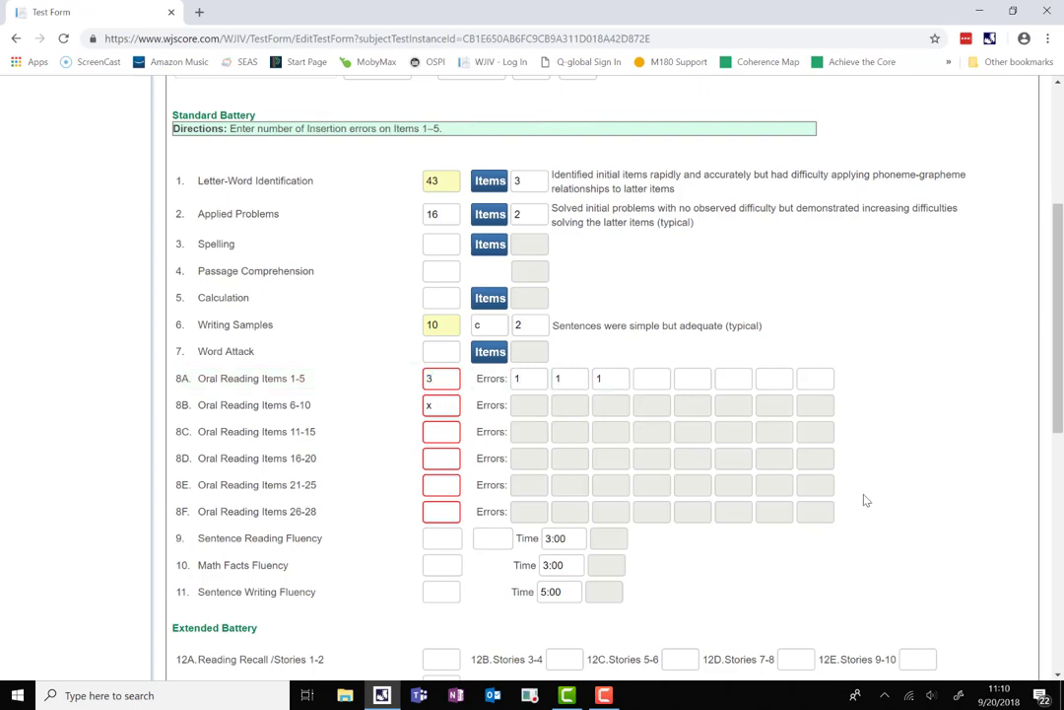
Mark the remaining Oral Reading item blocks, items 11–28, as X.
scroll(892, 491, "down", 1)
scroll(891, 493, "down", 3)
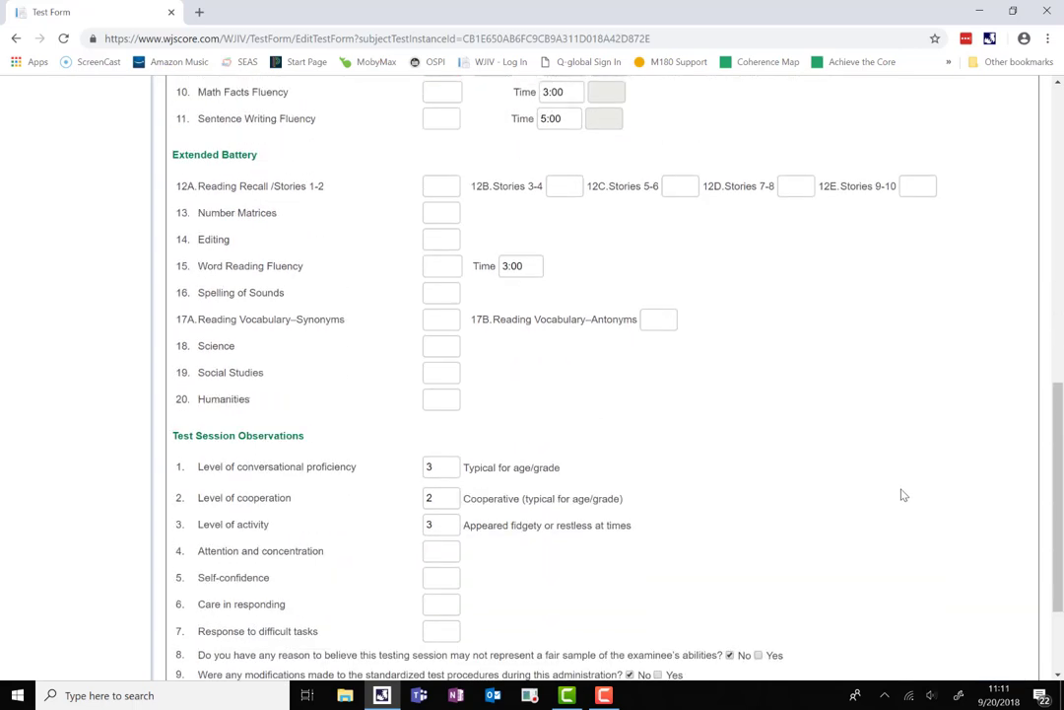
scroll(902, 495, "up", 2)
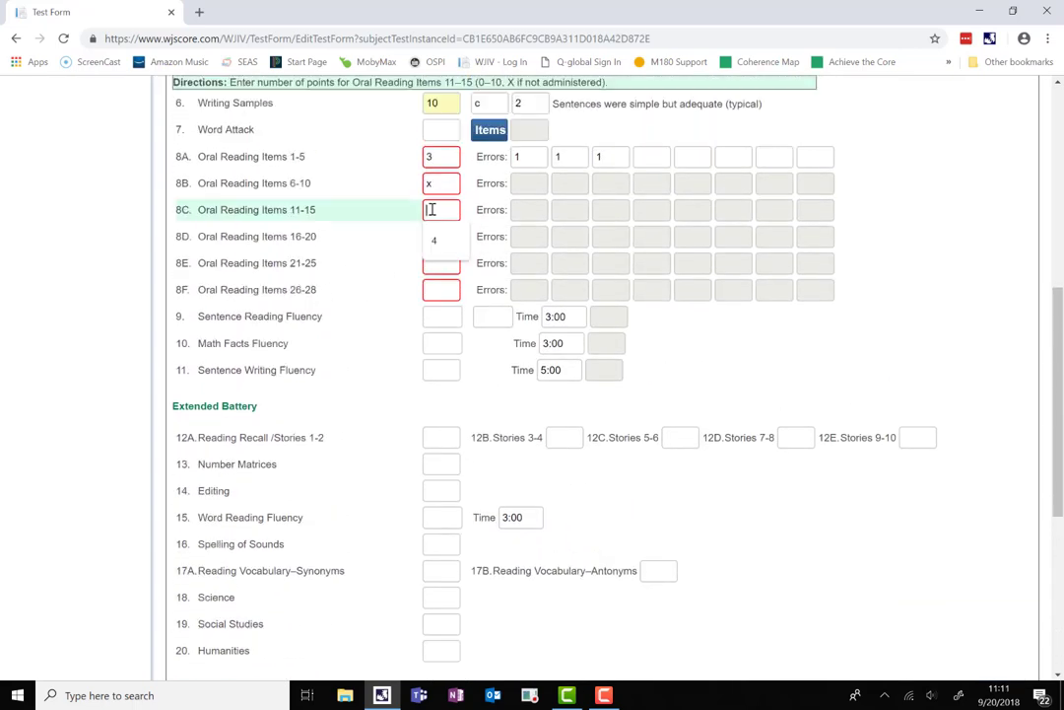
type("x")
left_click(432, 232)
type("x")
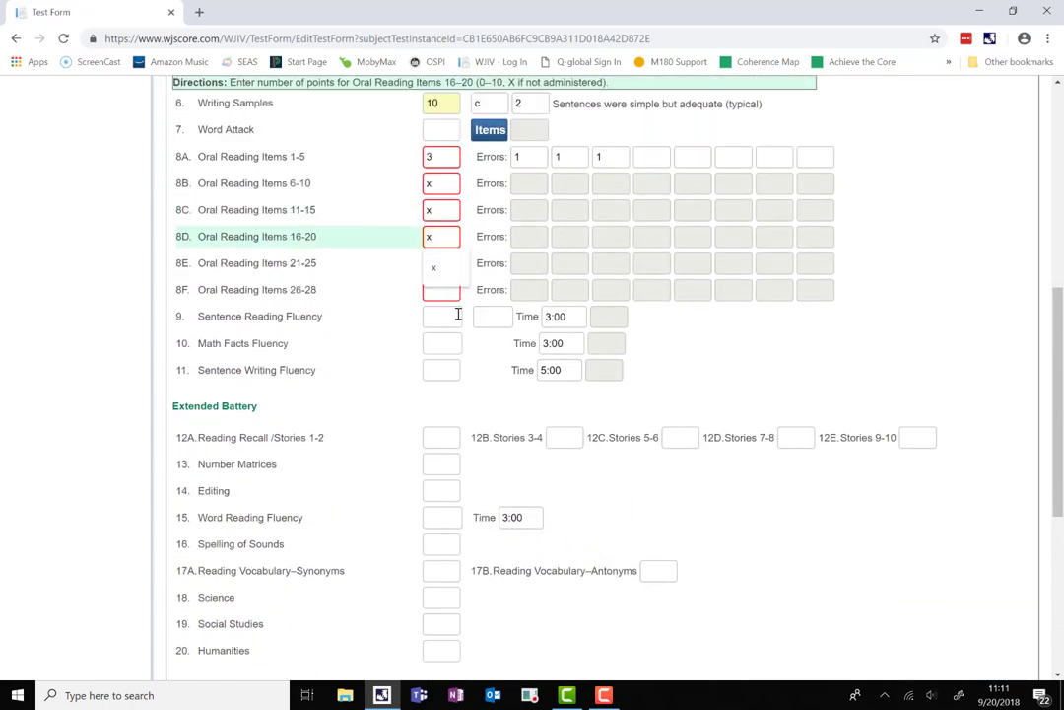
key("Tab")
left_click(436, 261)
type("x")
left_click(440, 289)
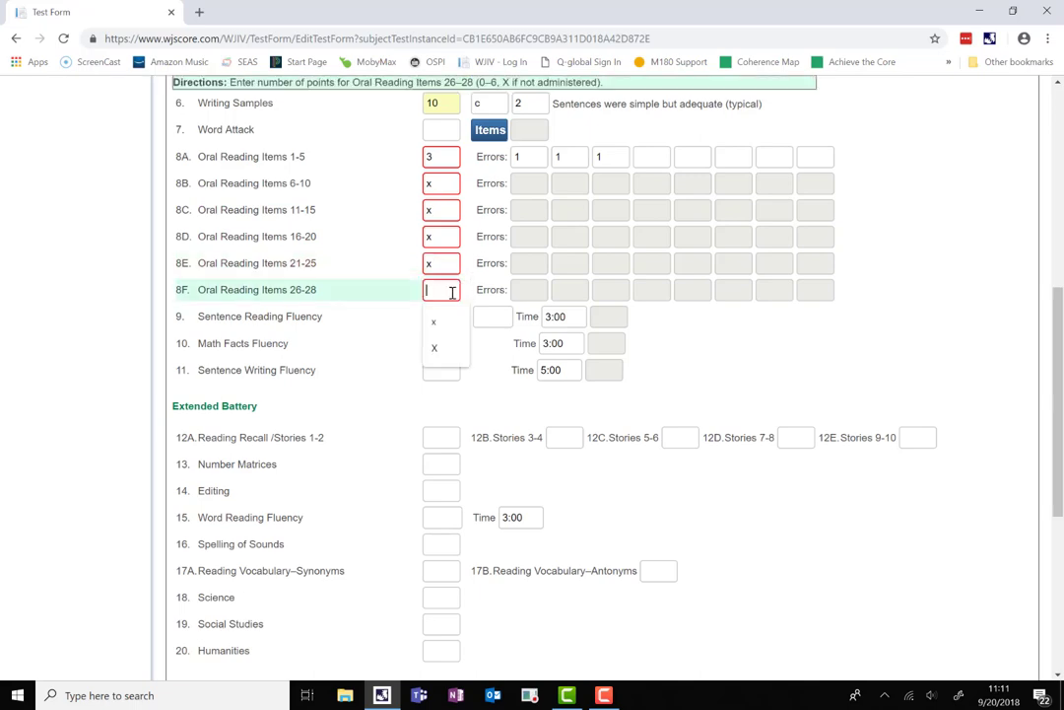
type("x")
left_click(732, 374)
scroll(732, 373, "down", 4)
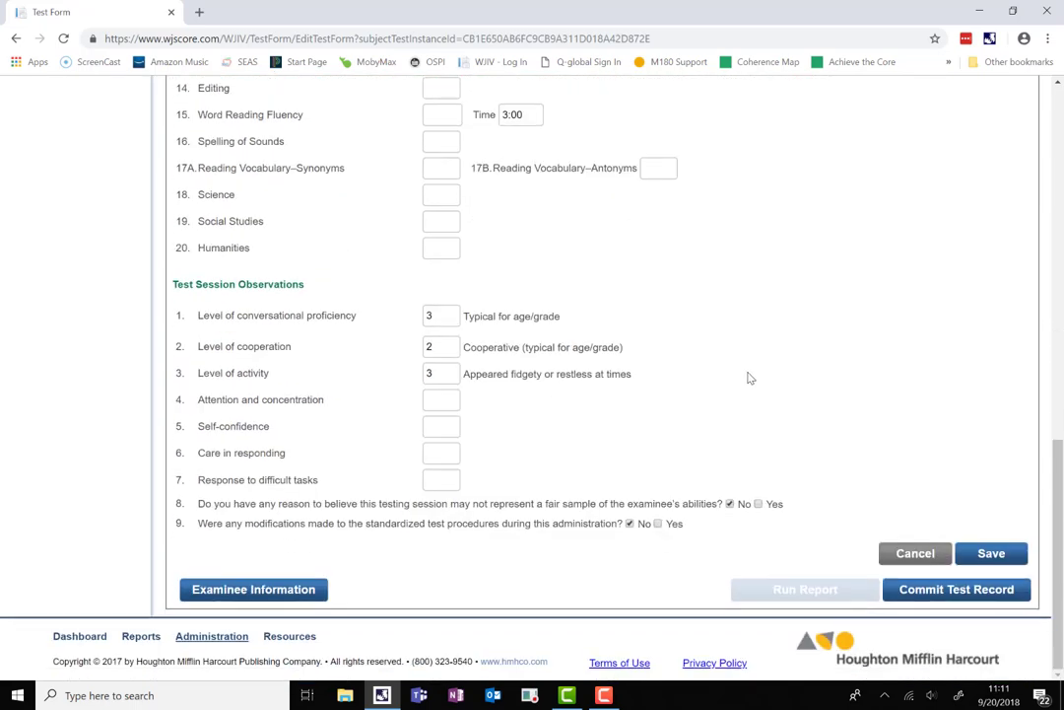
Save the corrected record, then commit the test record and confirm with Yes.
left_click(991, 554)
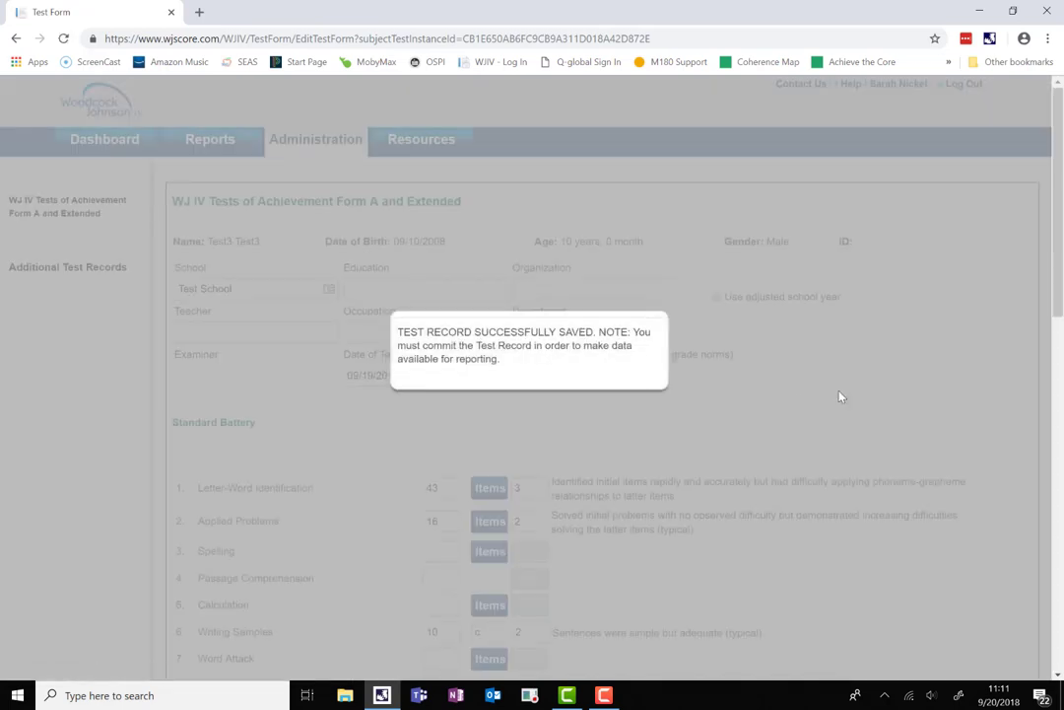
scroll(525, 364, "down", 1)
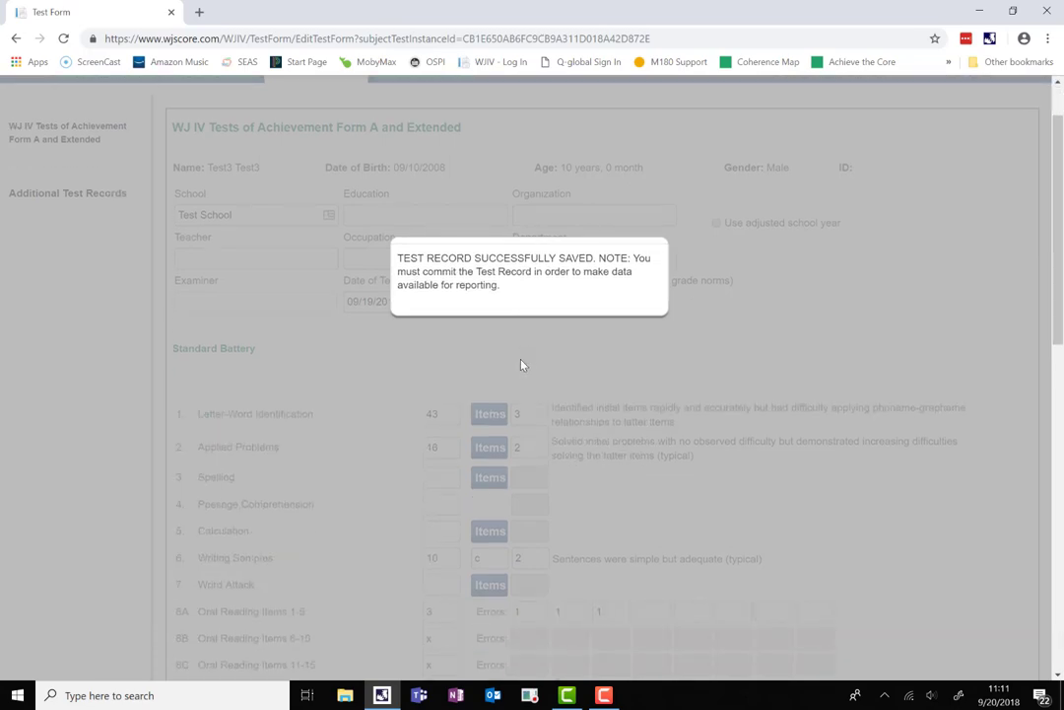
scroll(532, 363, "down", 5)
scroll(533, 365, "down", 1)
scroll(779, 442, "down", 3)
scroll(779, 442, "down", 7)
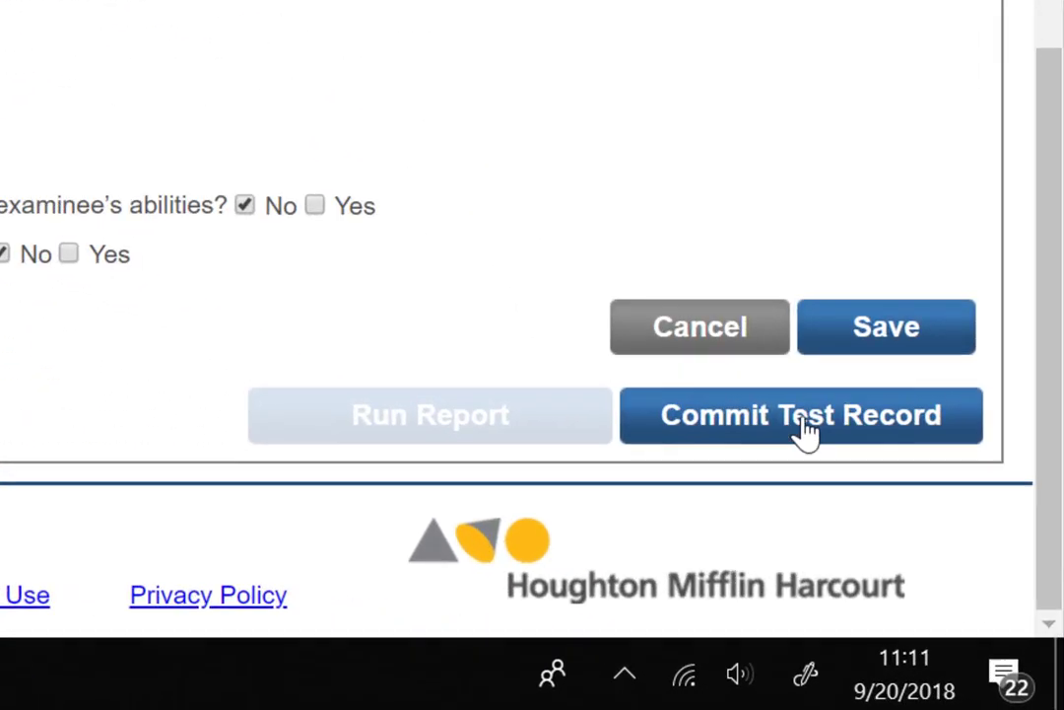
left_click(869, 503)
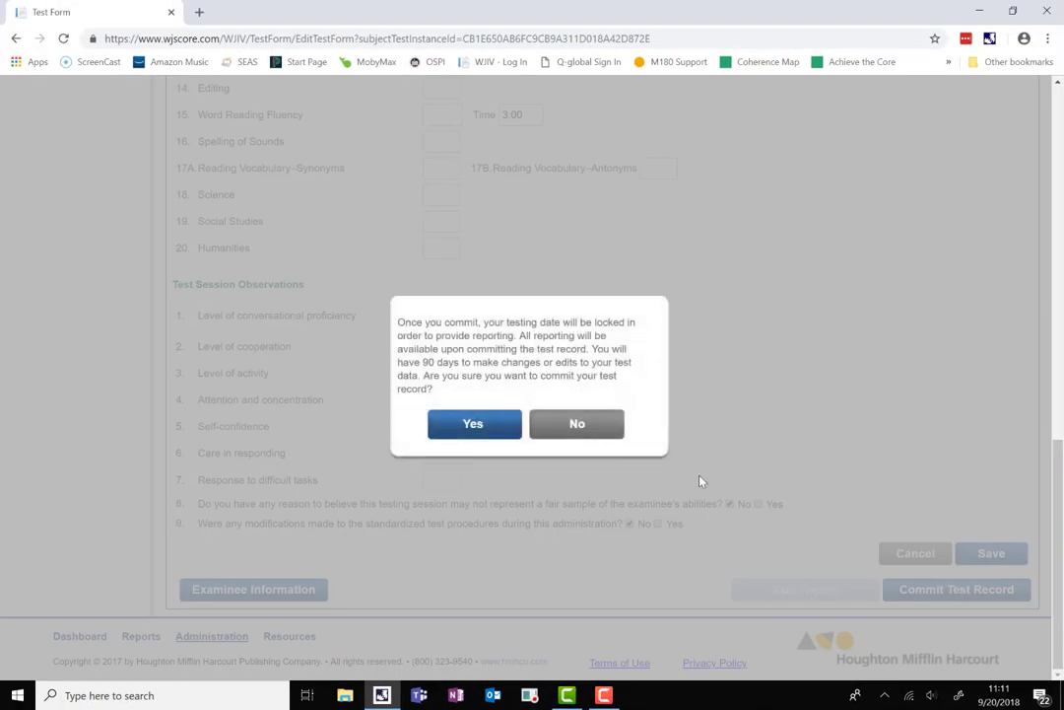
left_click(475, 424)
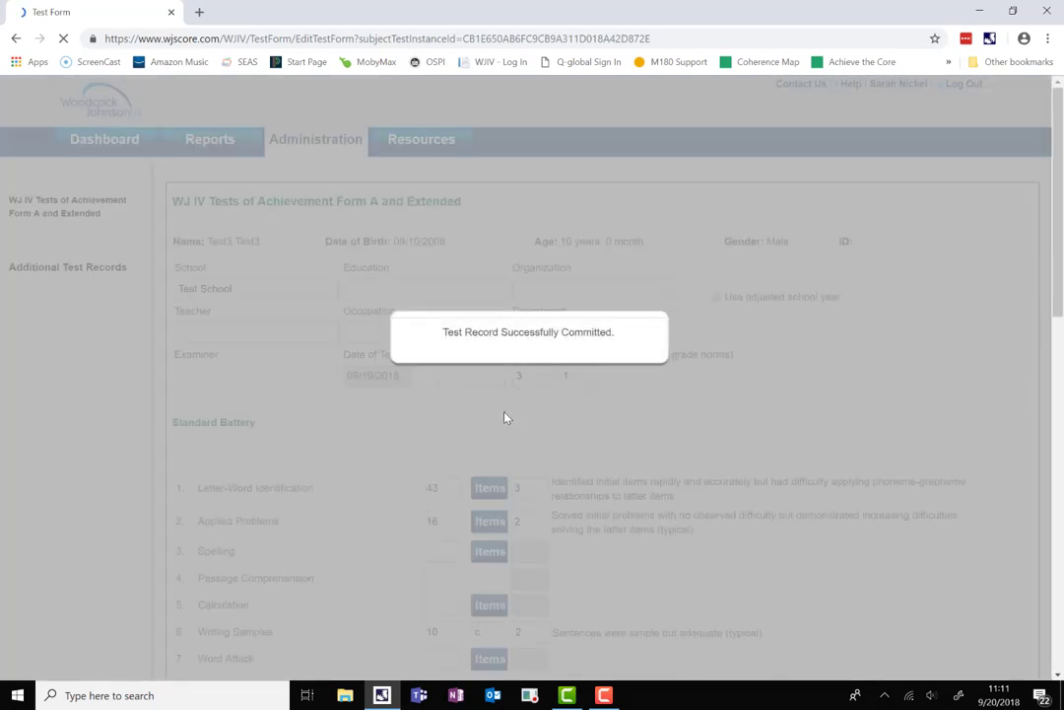
Set up a Score Report with the Age-Grade template, tests in numerical order, and Word output.
scroll(513, 393, "down", 10)
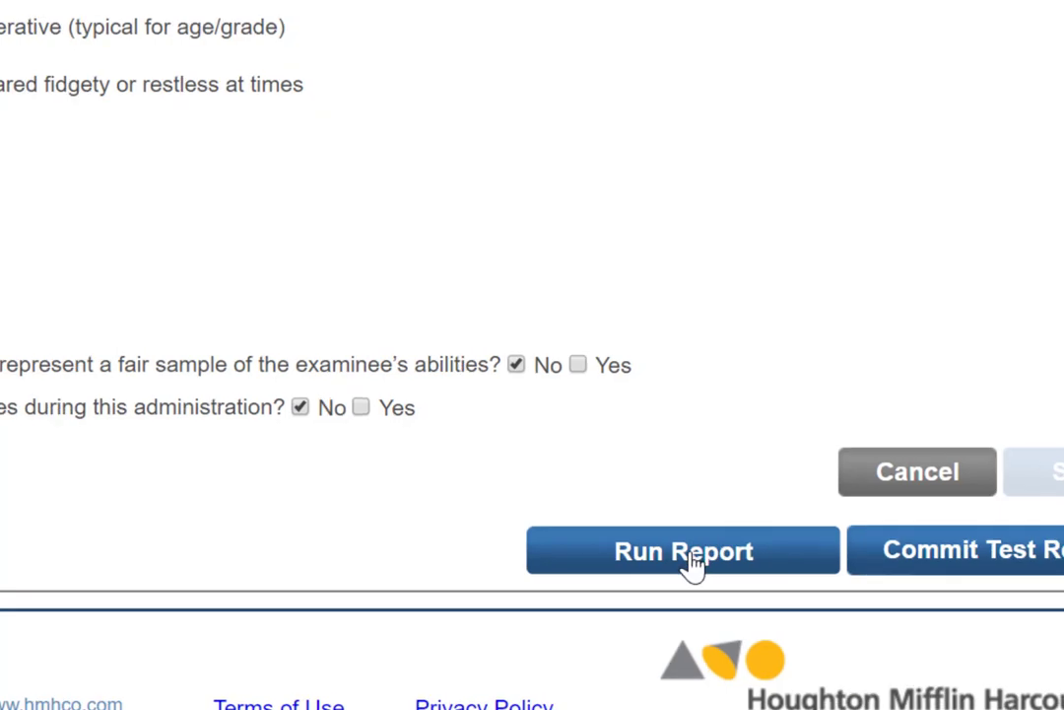
left_click(693, 563)
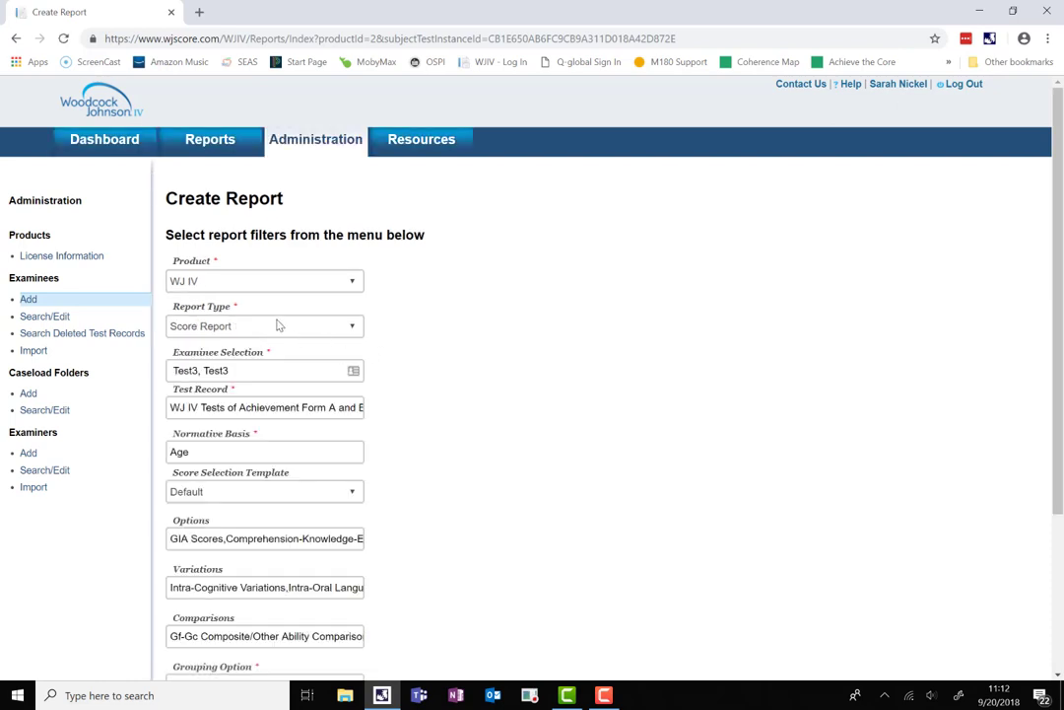
scroll(275, 335, "down", 1)
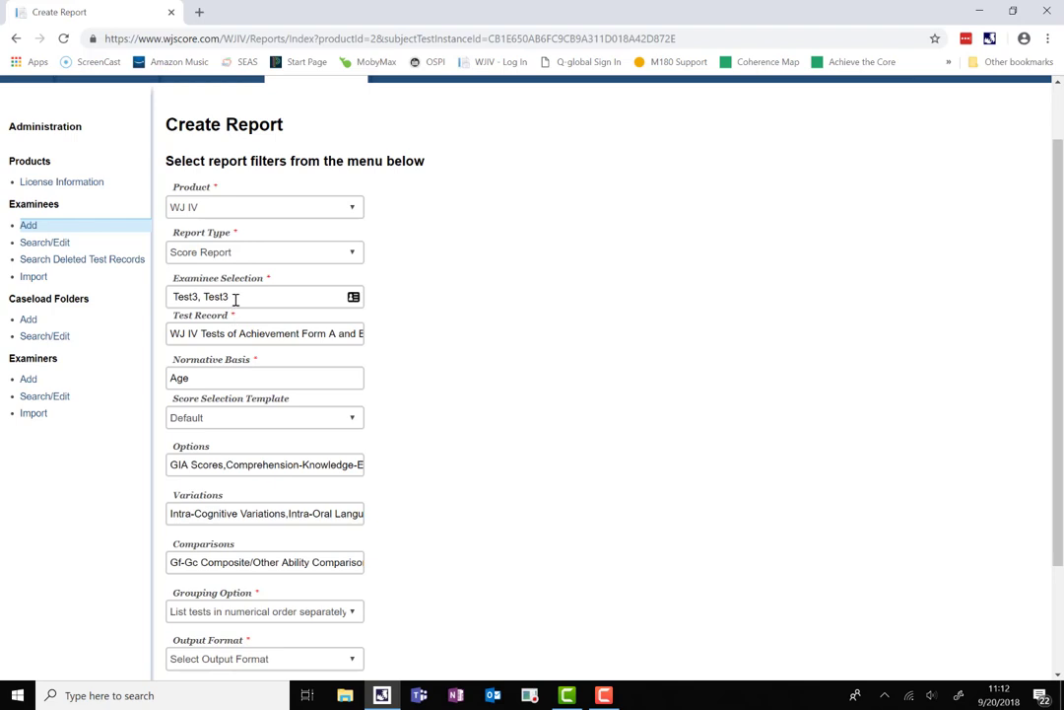
scroll(234, 379, "down", 2)
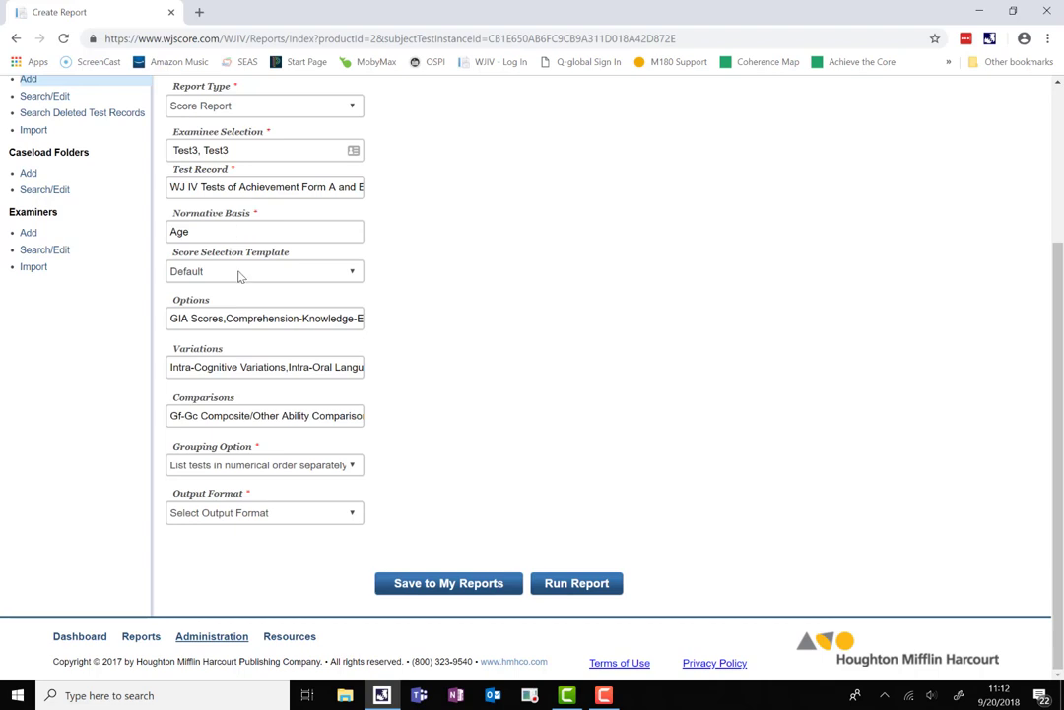
left_click(237, 276)
left_click(197, 308)
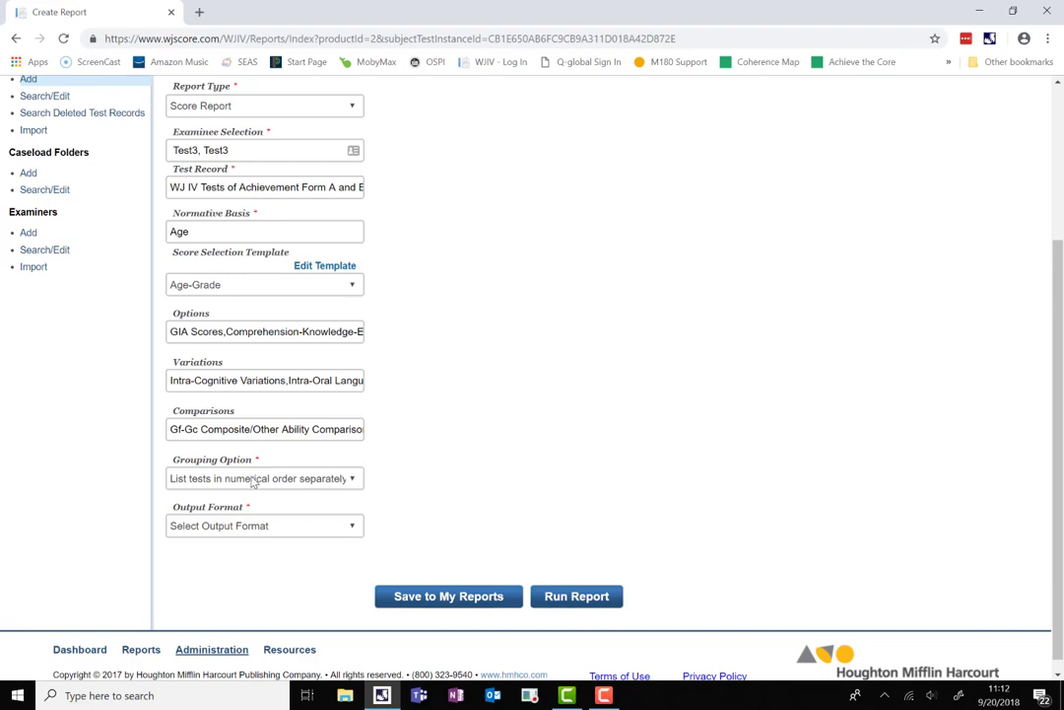
scroll(253, 482, "down", 1)
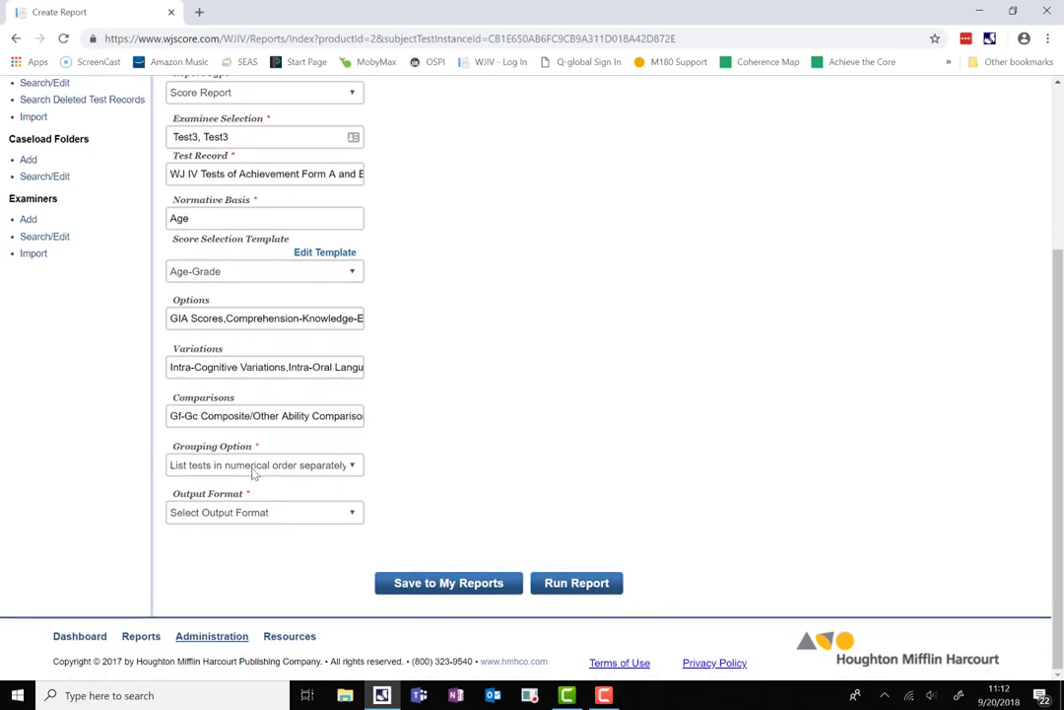
left_click(254, 465)
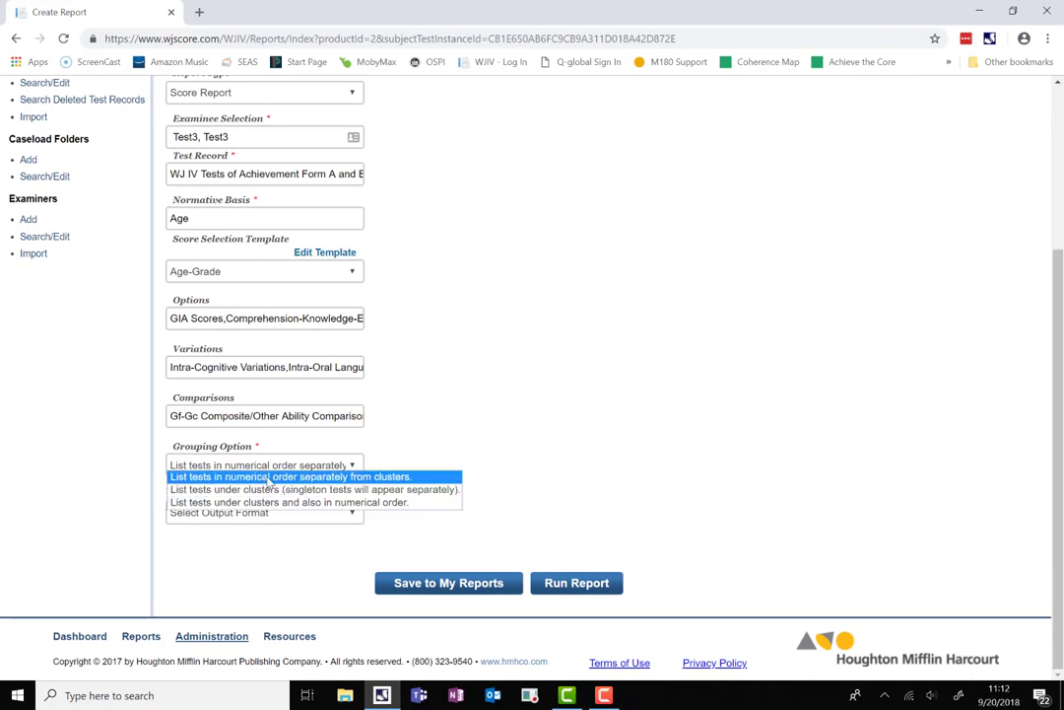
left_click(269, 477)
left_click(264, 514)
left_click(252, 566)
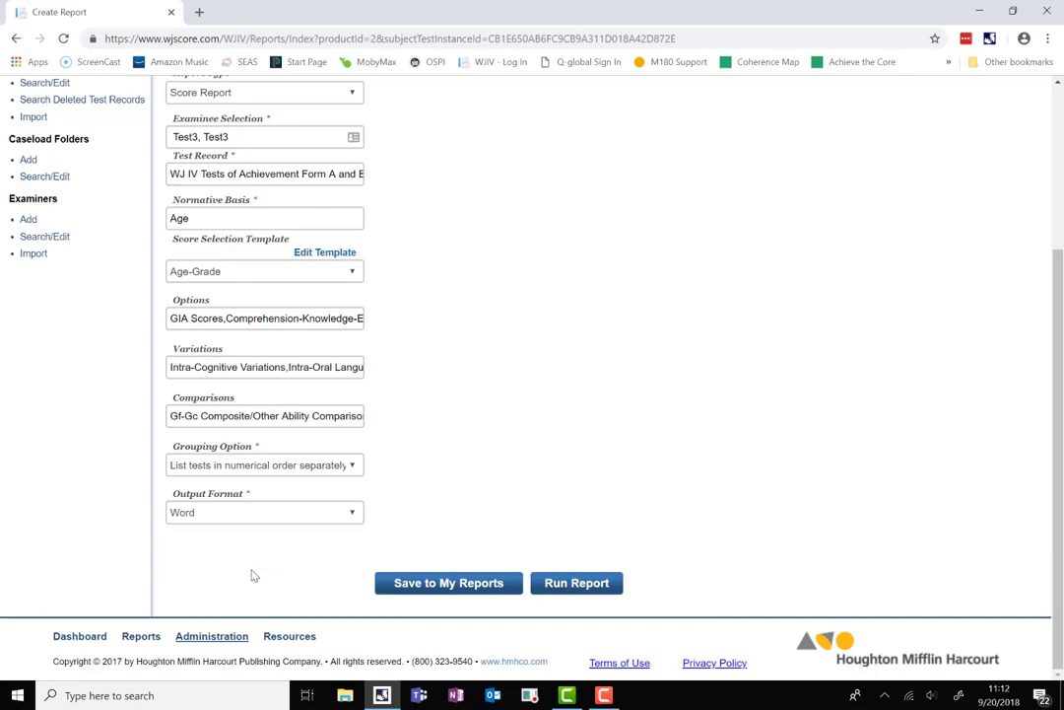
Run the Score Report and open ScoreReport (2).docx in Word to review its Table of Scores.
left_click(579, 585)
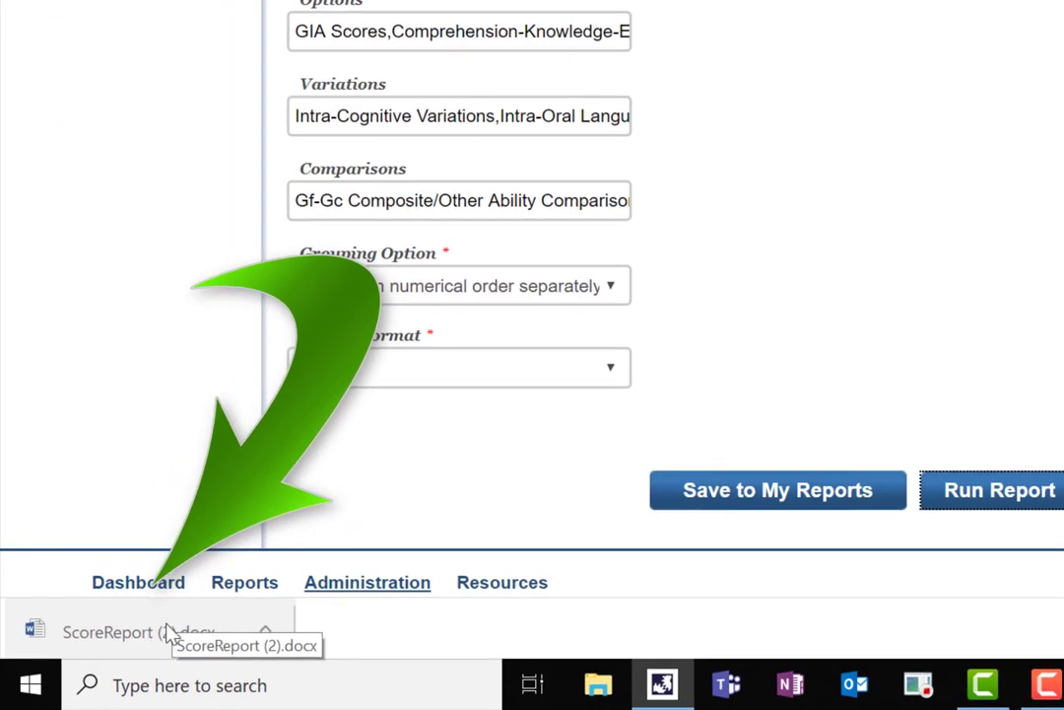
left_click(166, 633)
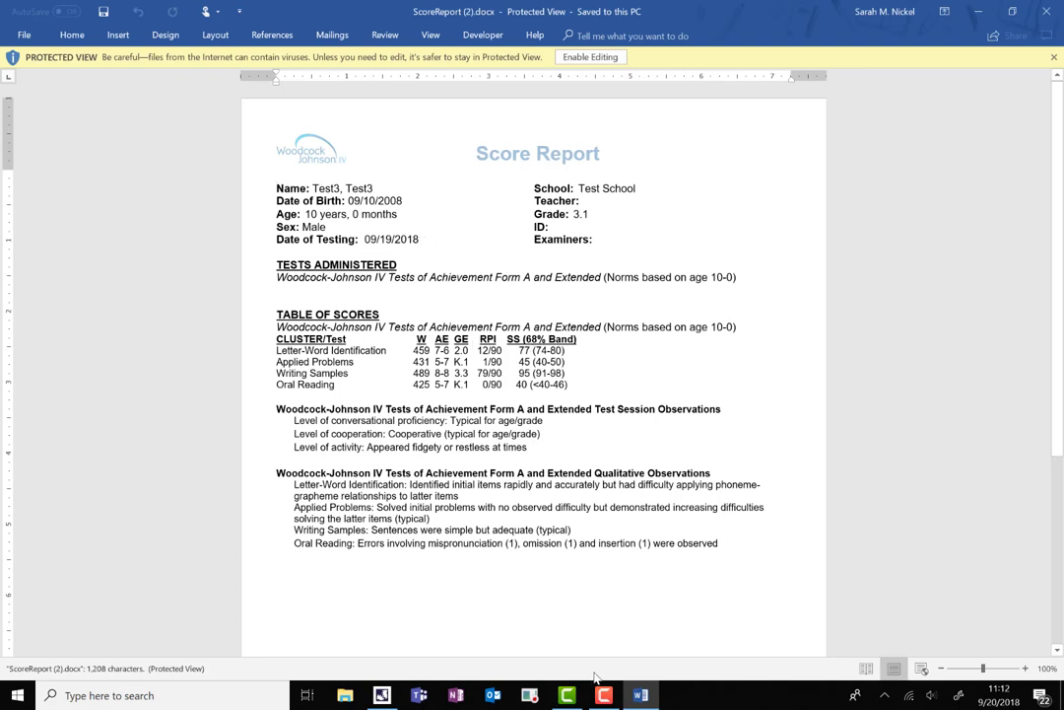
mouse_move(604, 696)
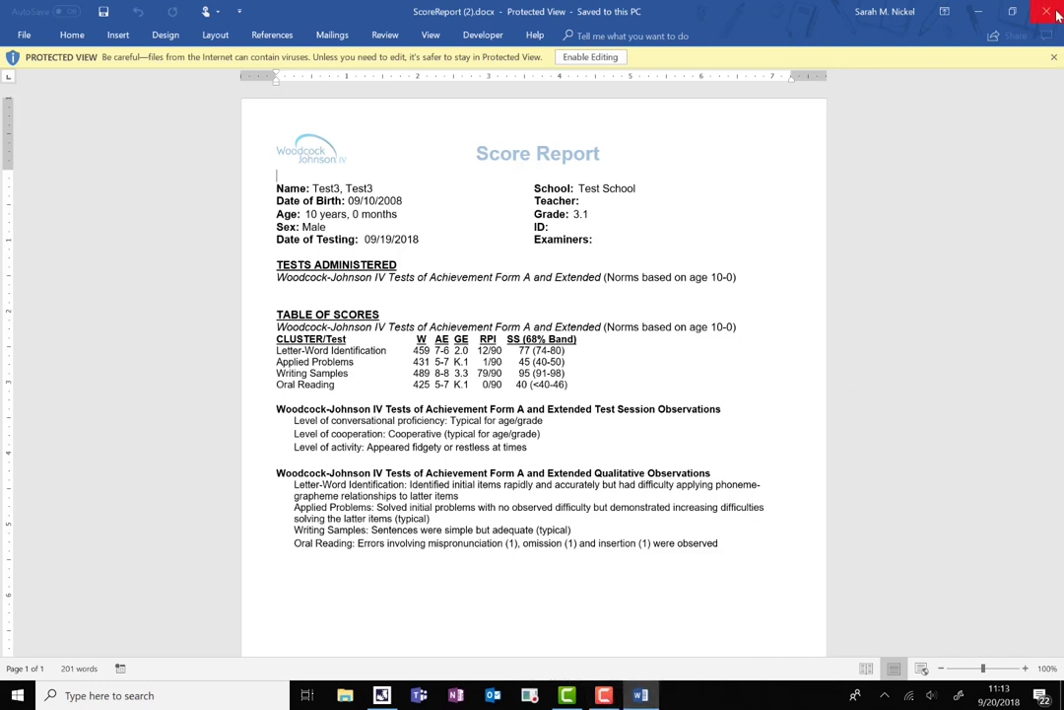
Close the Word report, return to the Dashboard and load more Recent Examinees.
left_click(1057, 14)
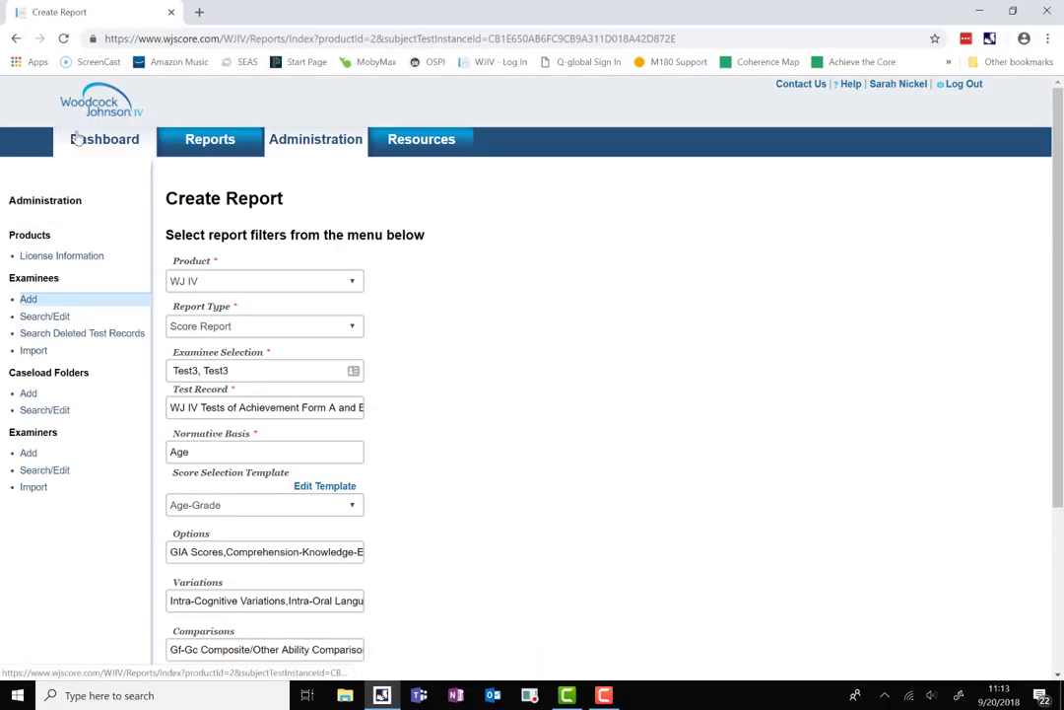
left_click(79, 139)
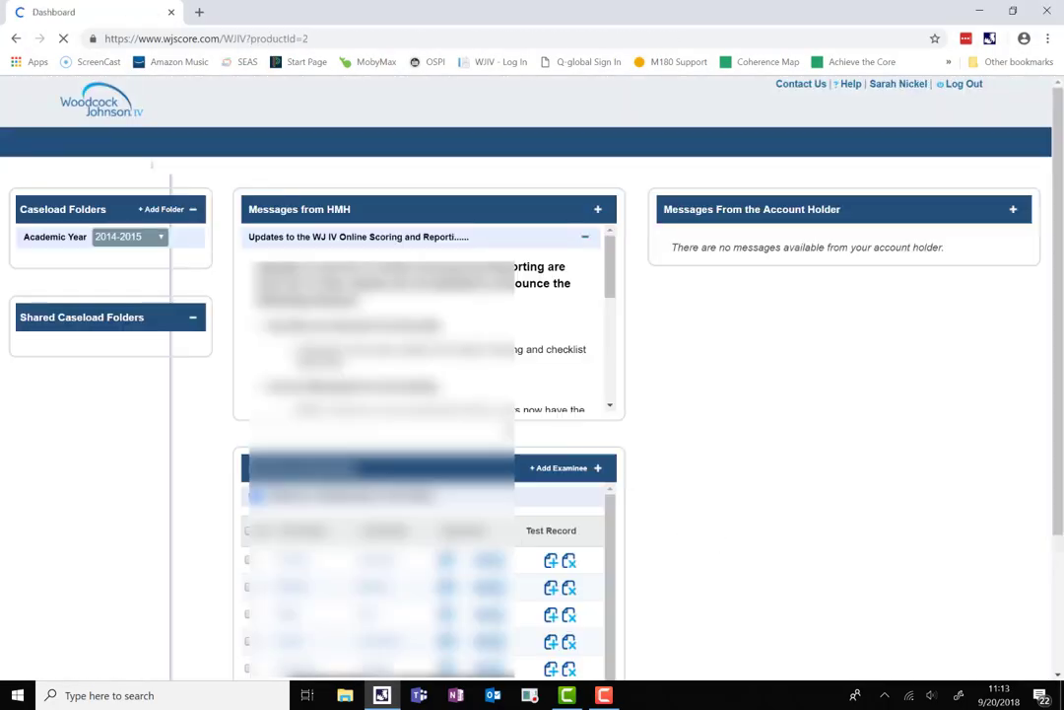
scroll(705, 459, "down", 3)
scroll(538, 584, "down", 2)
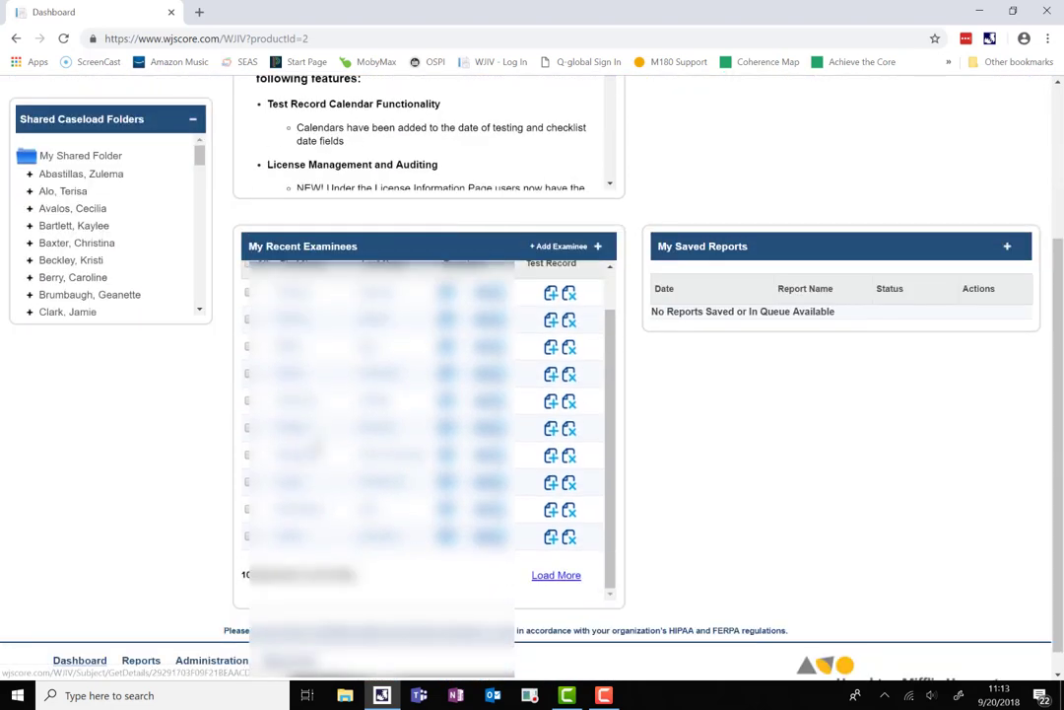
left_click(554, 576)
scroll(554, 576, "down", 3)
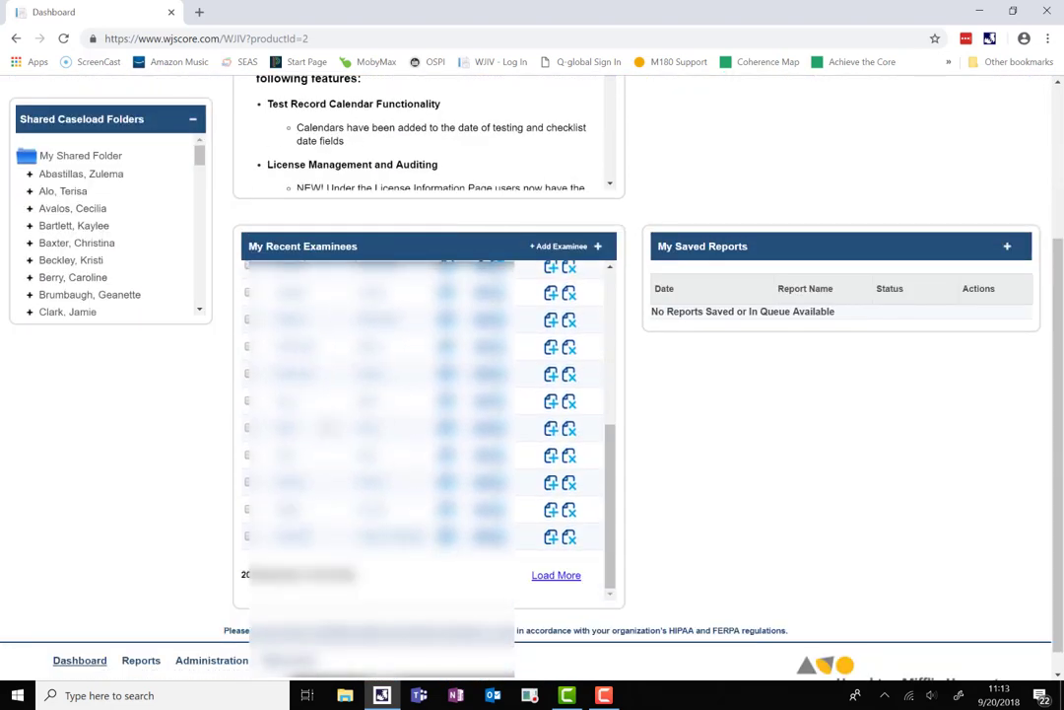
scroll(547, 564, "down", 1)
left_click(552, 557)
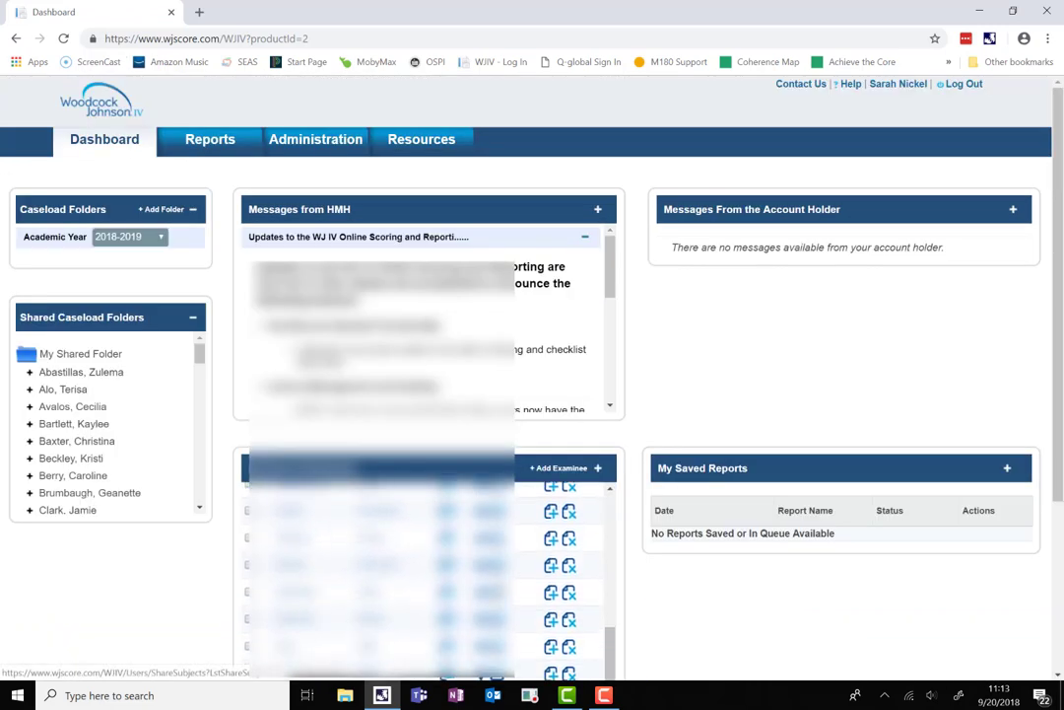
scroll(533, 375, "down", 2)
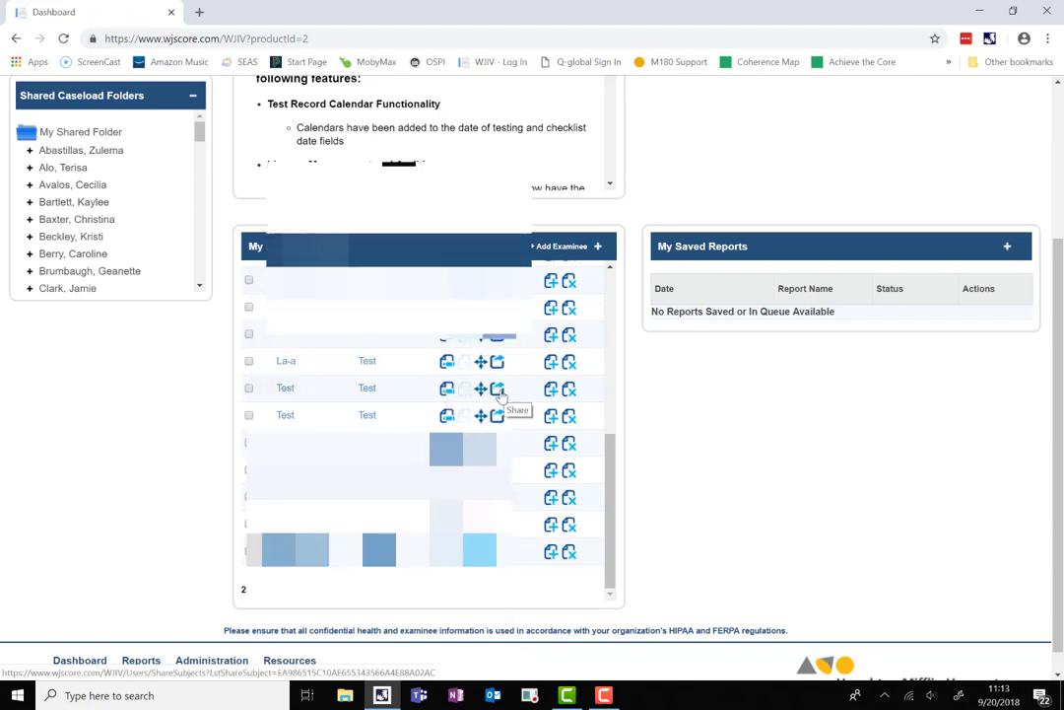
Start adding a test record for an examinee, then cancel and confirm leaving without saving.
left_click(553, 392)
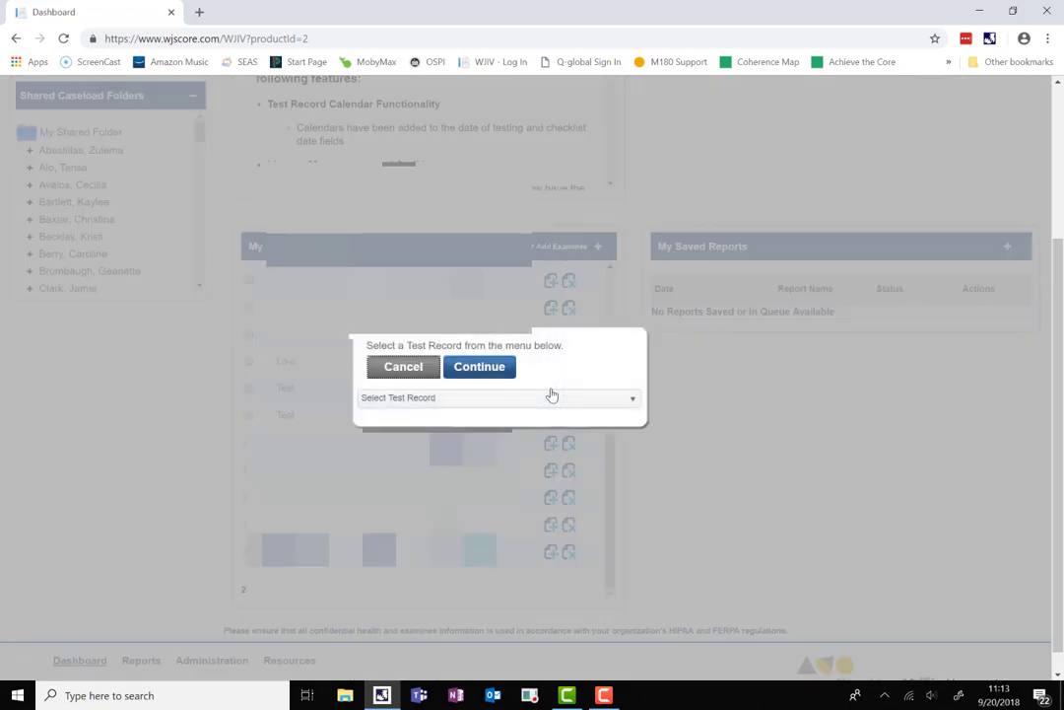
left_click(553, 404)
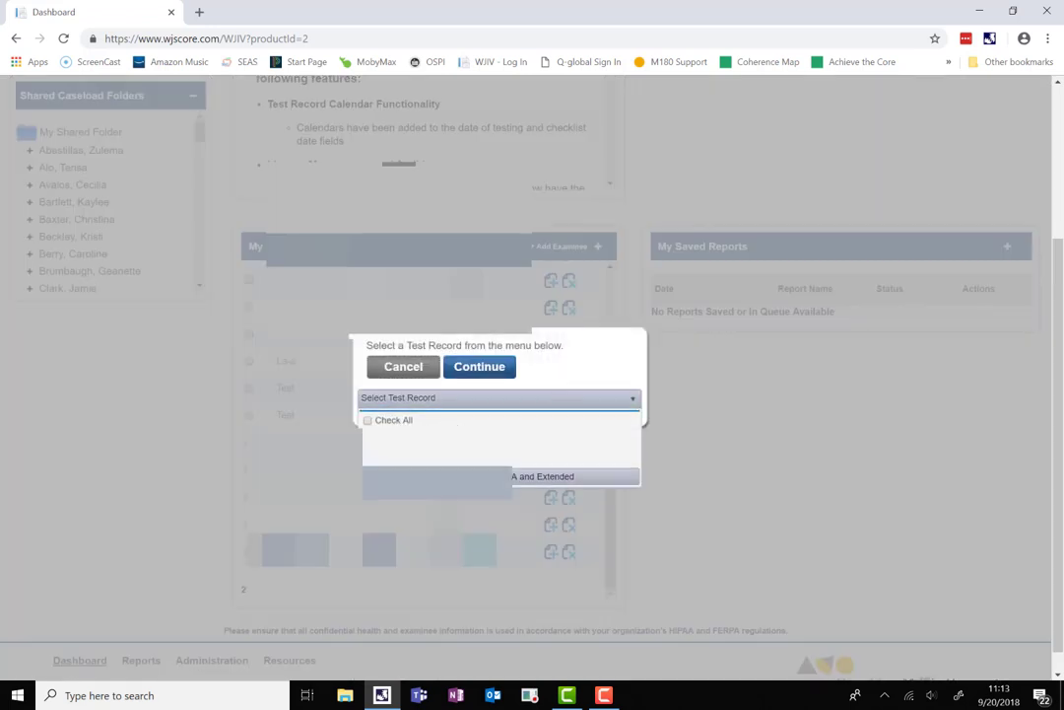
left_click(399, 368)
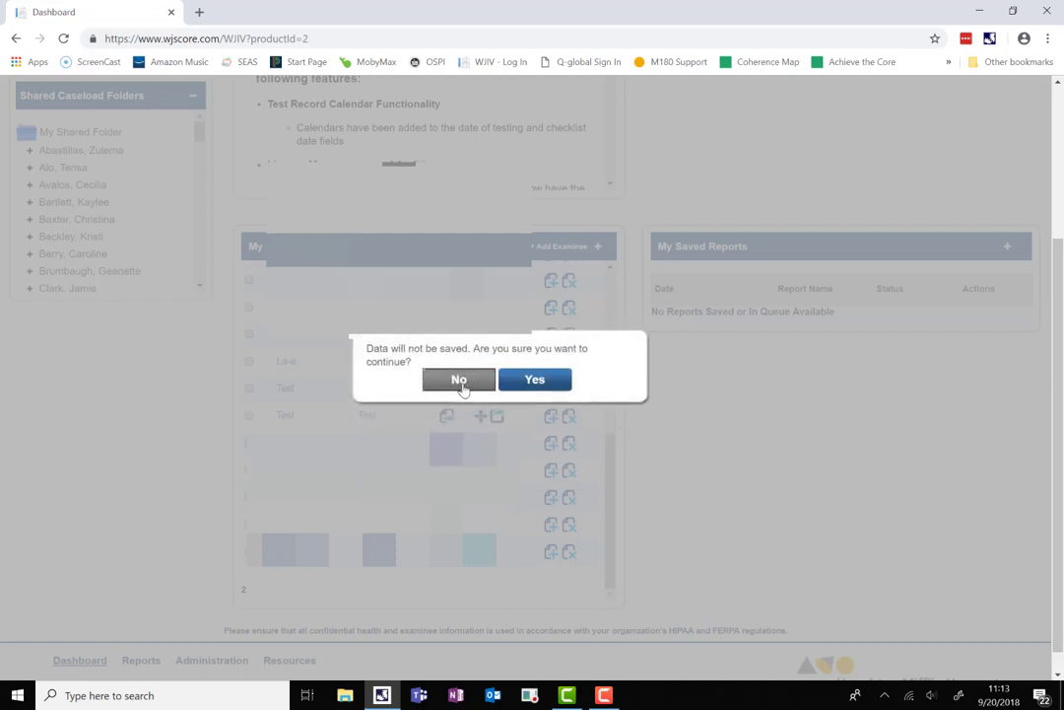
left_click(530, 380)
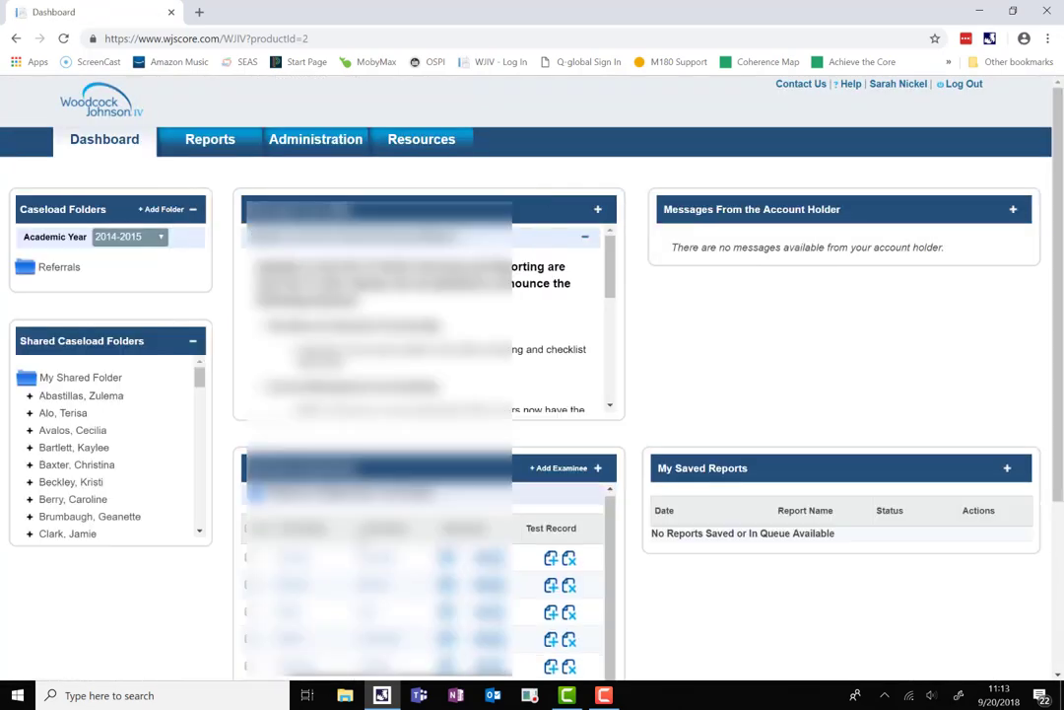
Open the test examinee's committed Achievement test record for editing.
scroll(744, 553, "down", 3)
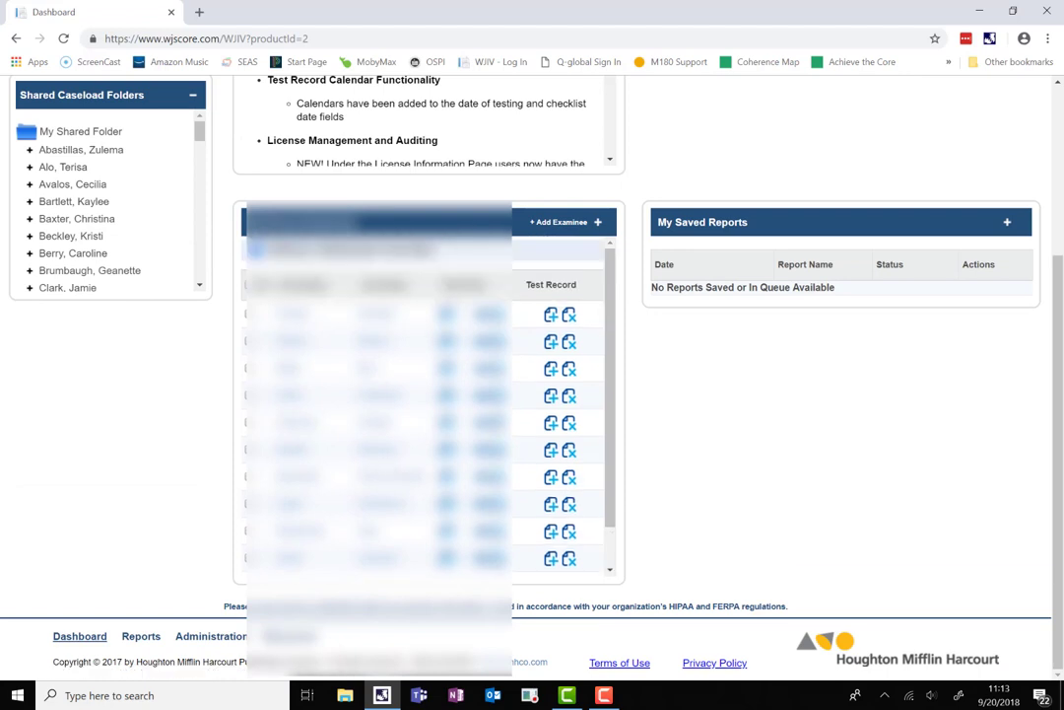
left_click(538, 556)
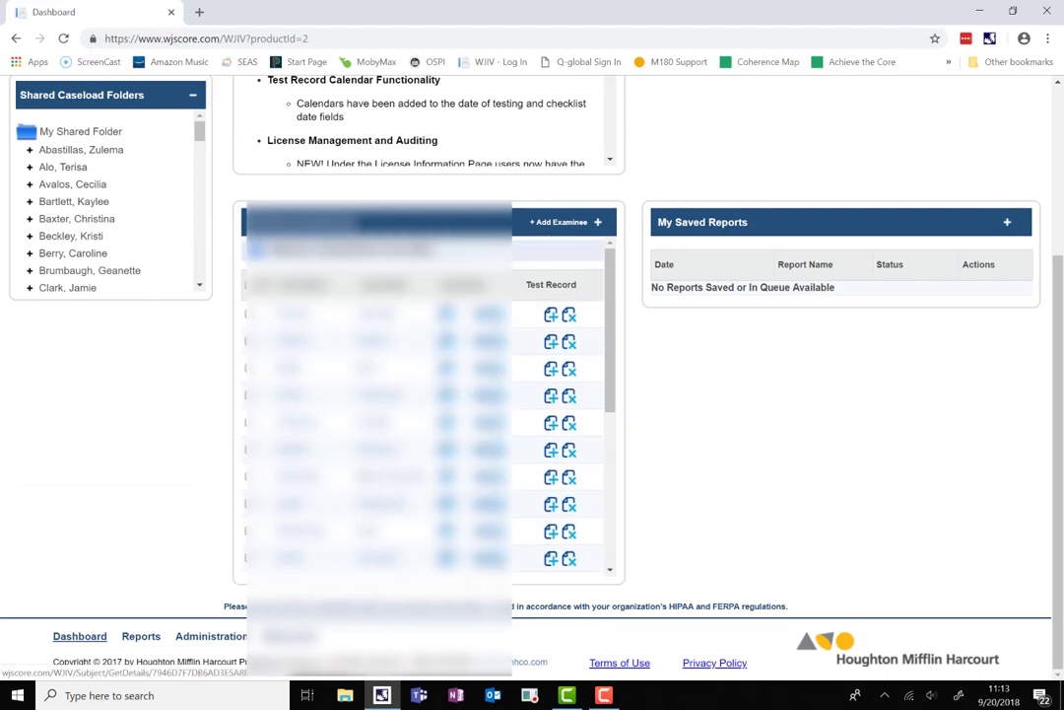
left_click(366, 404)
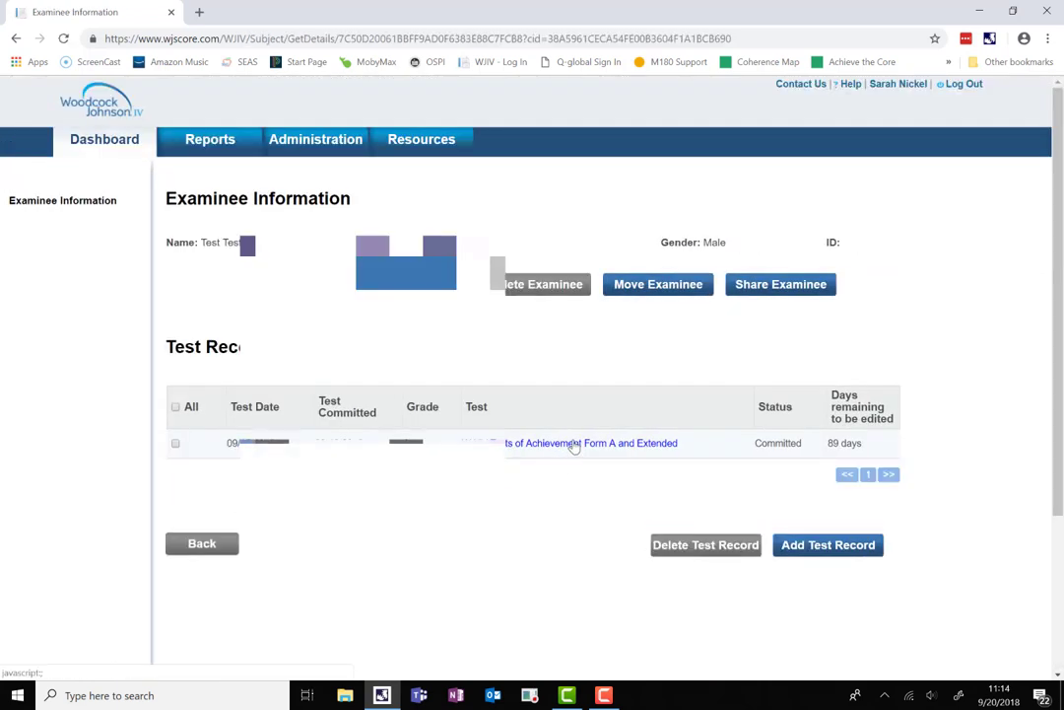
left_click(572, 444)
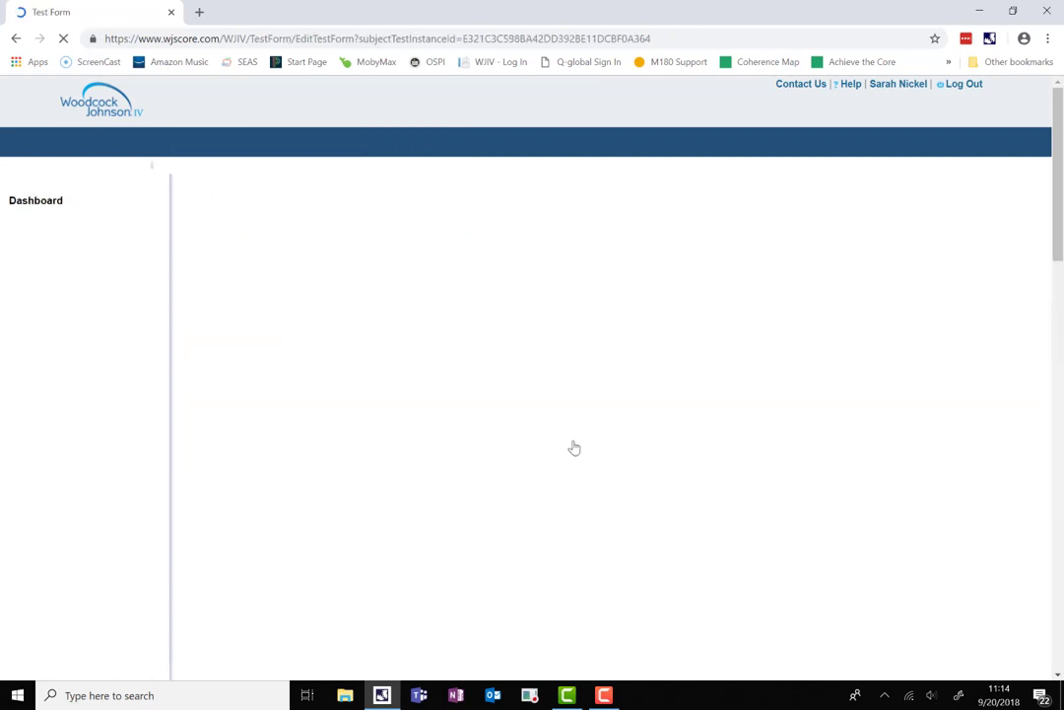
Enter 13 for Passage Comprehension with an observation rating of 2.
scroll(576, 447, "down", 1)
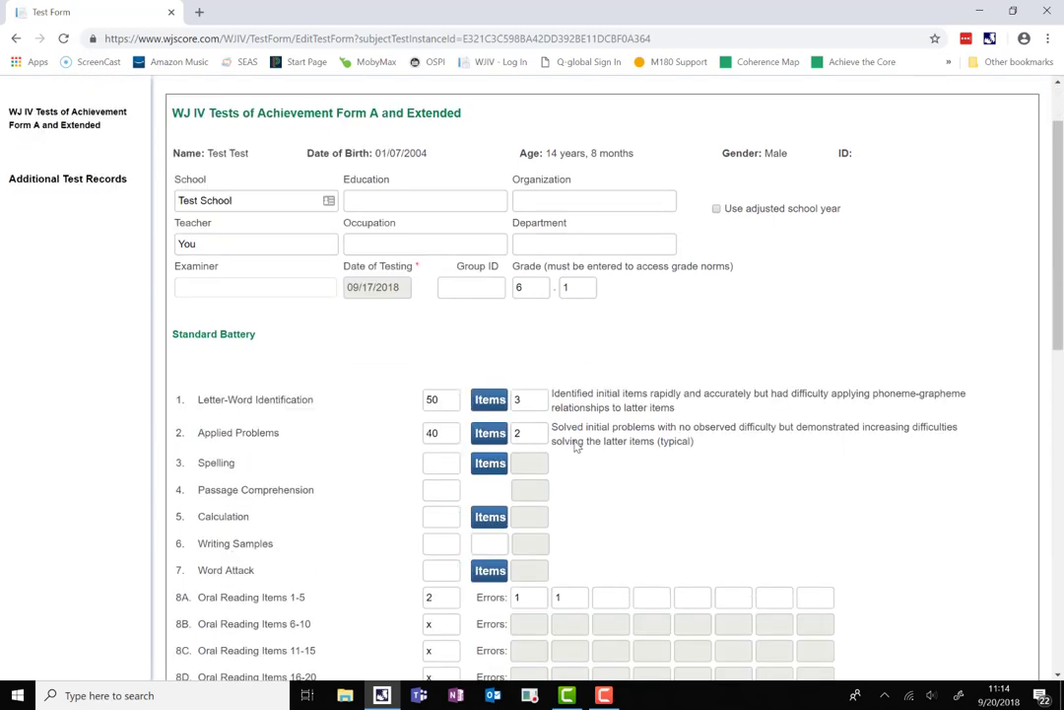
scroll(576, 446, "down", 1)
left_click(434, 355)
left_click(434, 385)
left_click(520, 355)
type("2")
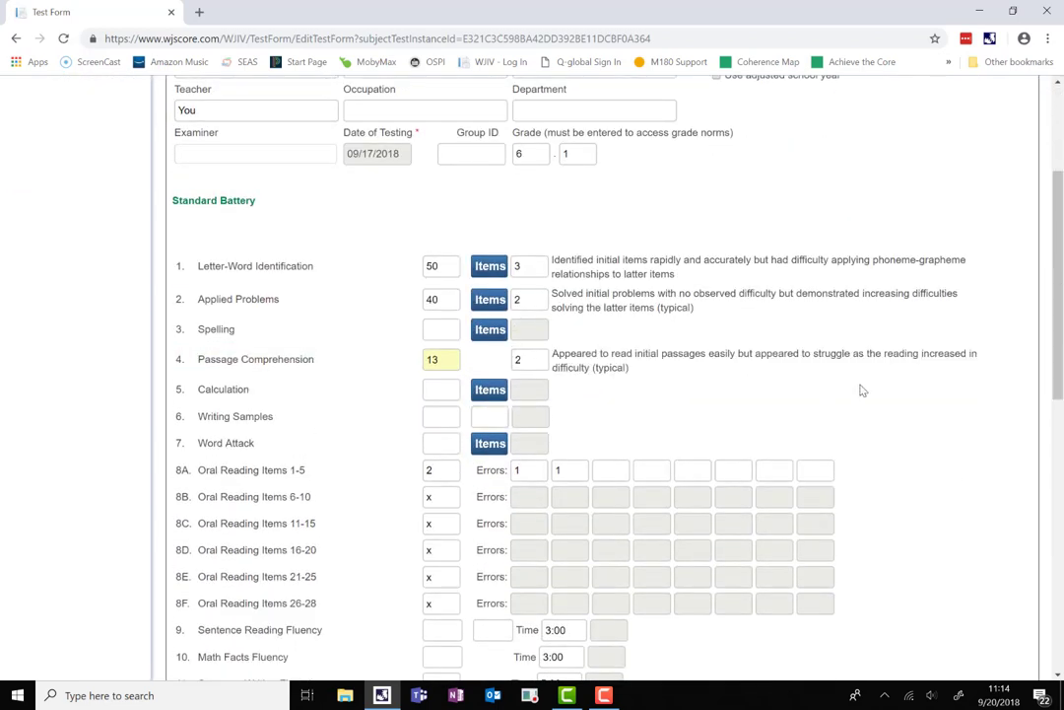
scroll(861, 392, "down", 6)
scroll(861, 391, "down", 1)
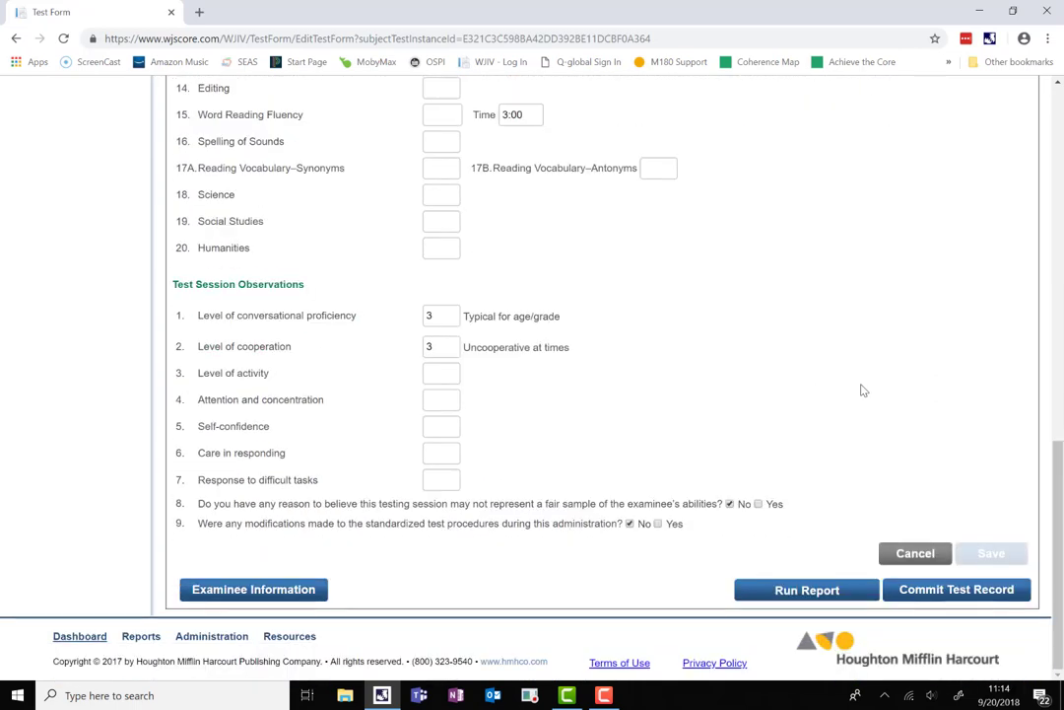
Commit the updated test record and dismiss the update notice.
left_click(960, 592)
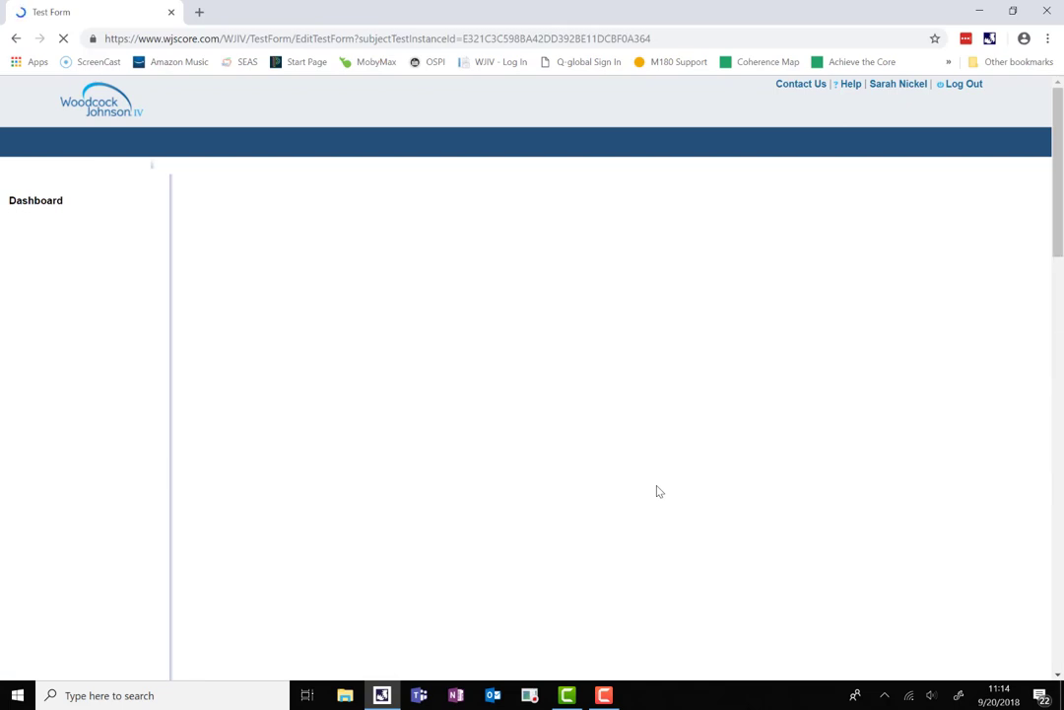
scroll(659, 489, "down", 8)
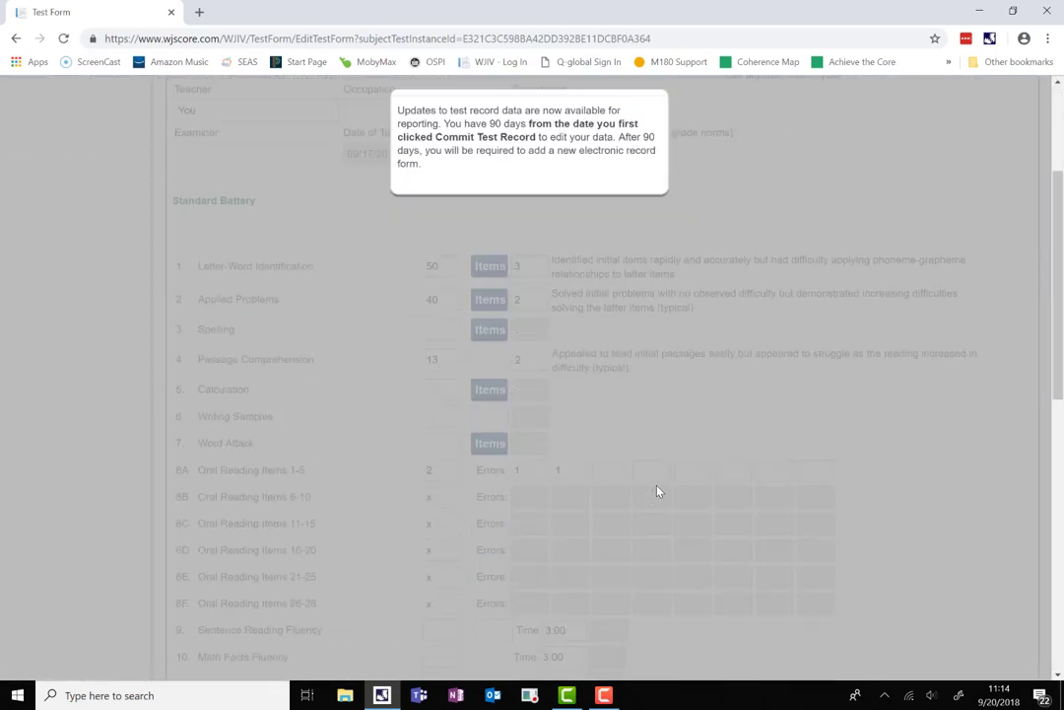
scroll(661, 490, "down", 2)
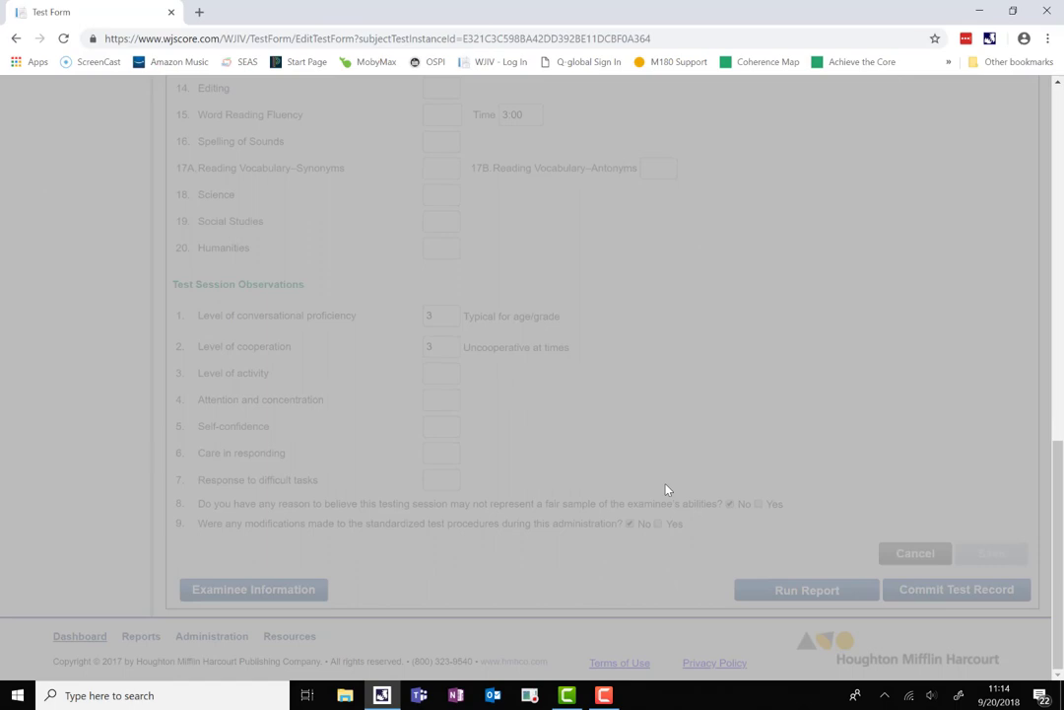
left_click(666, 489)
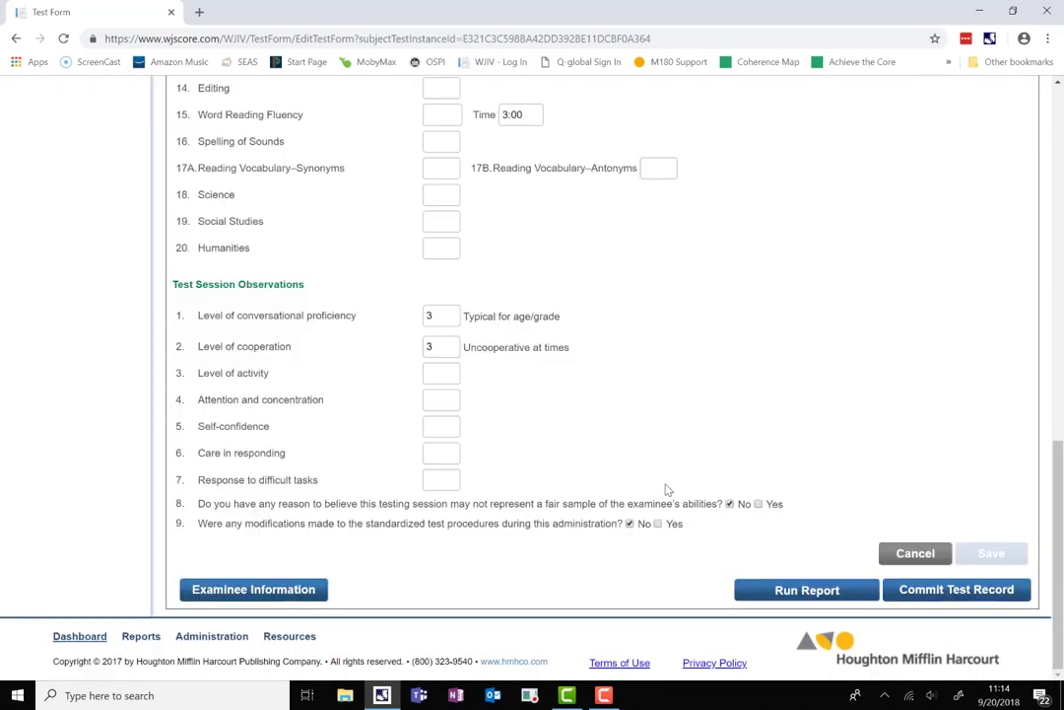
scroll(667, 489, "up", 10)
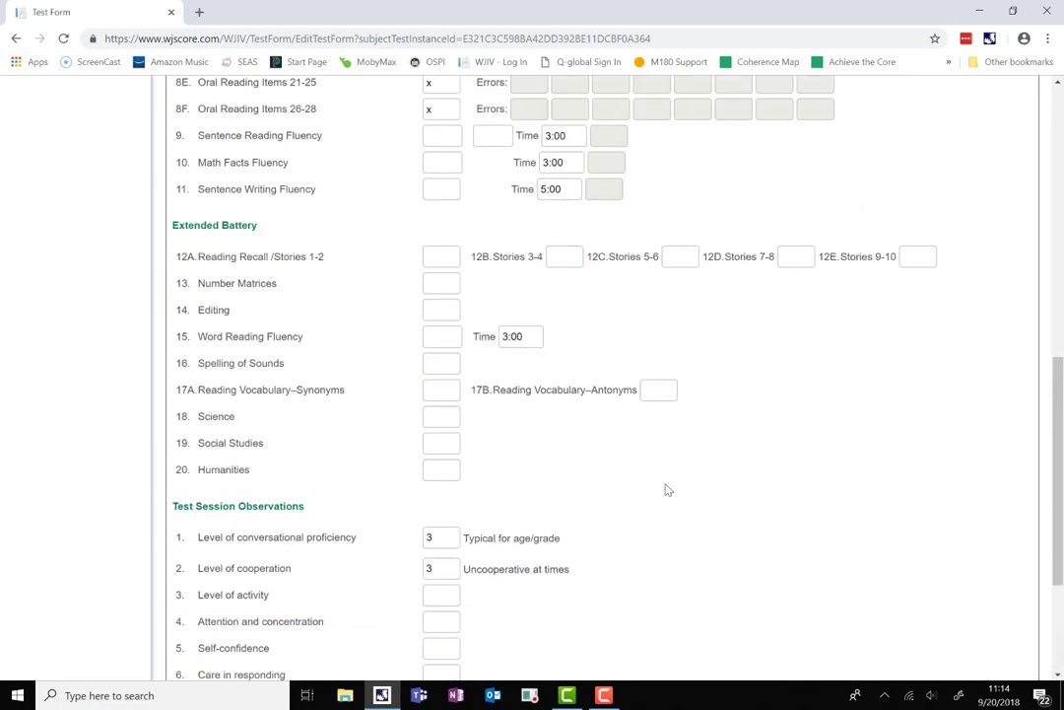
scroll(666, 489, "up", 2)
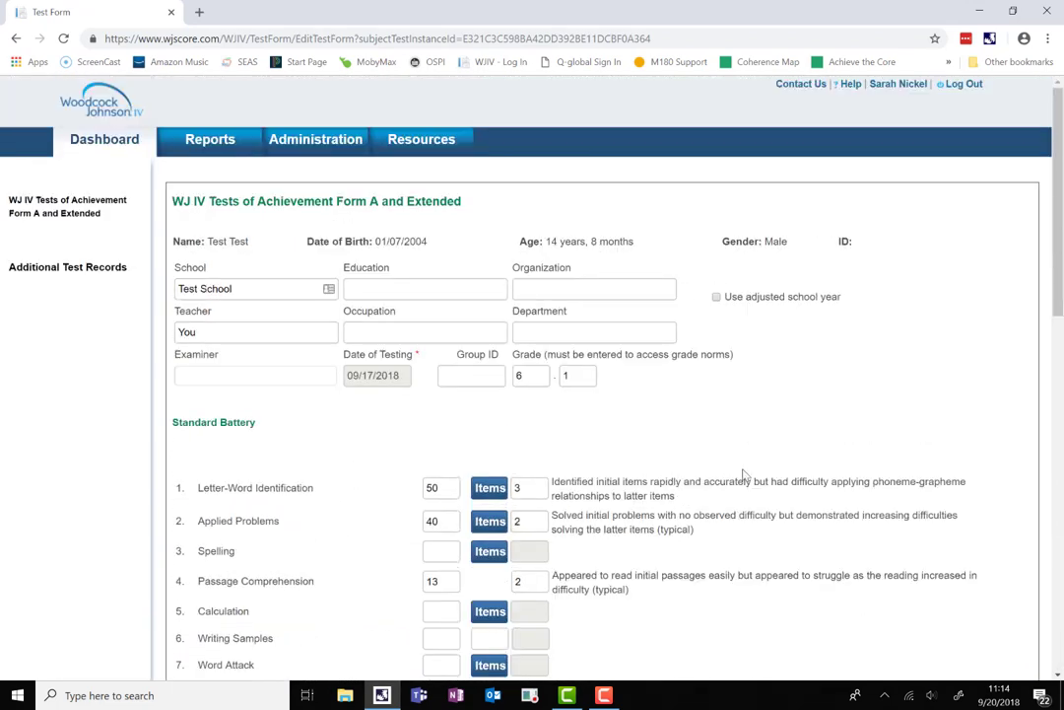
Choose the Score Report type and select the test student found by searching 'test'.
mouse_move(225, 144)
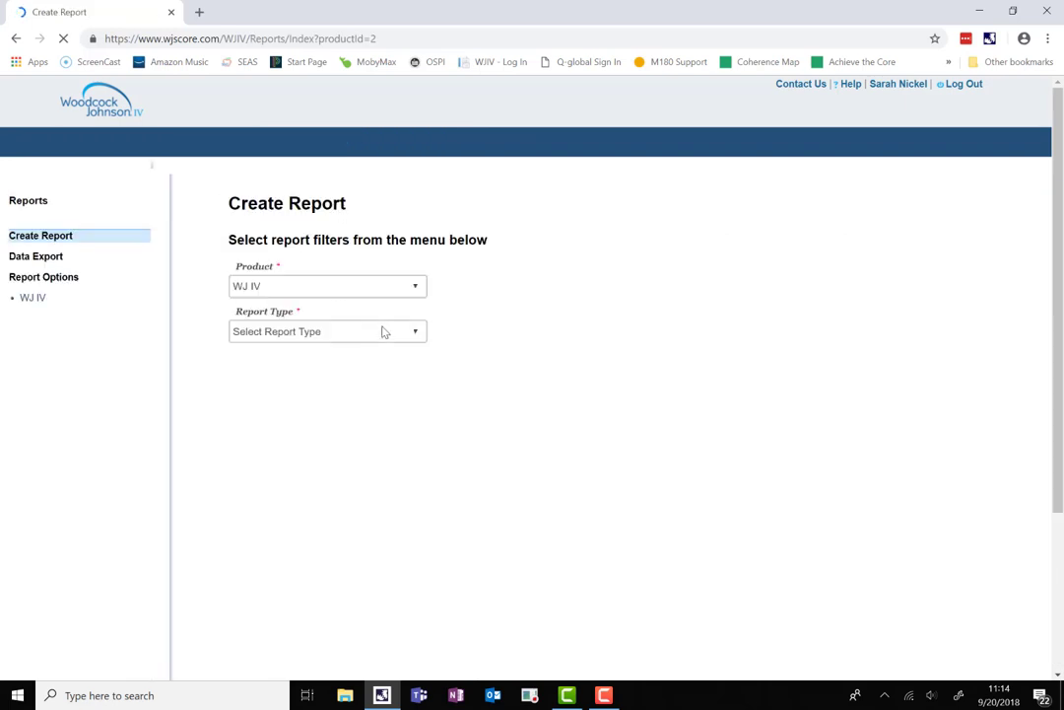
left_click(276, 332)
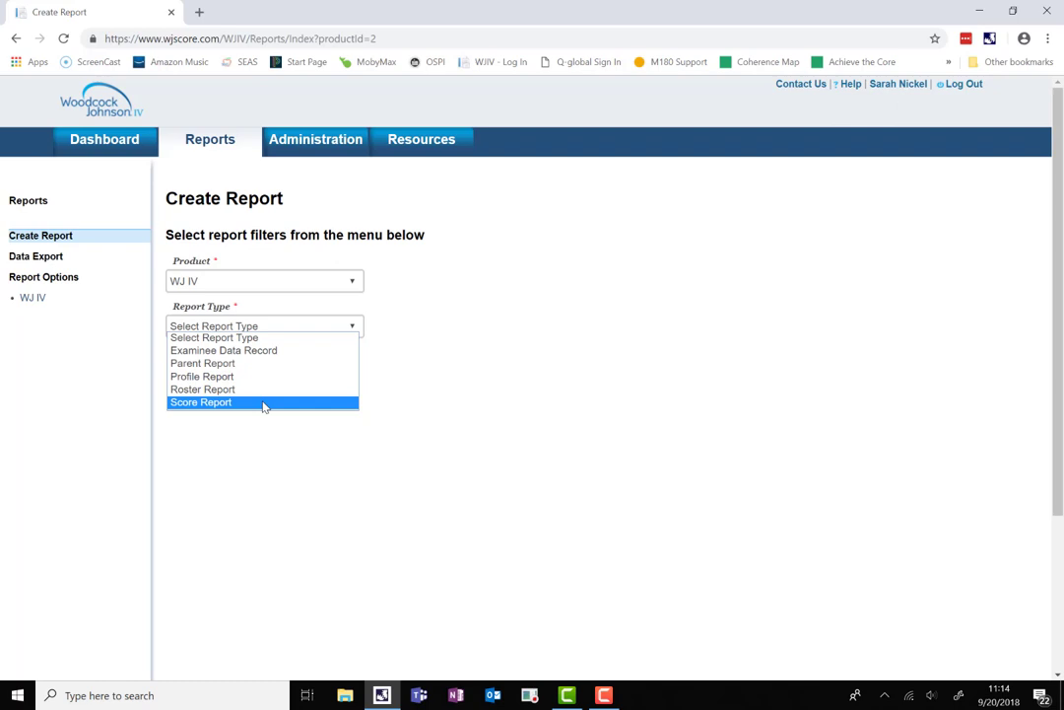
left_click(263, 403)
left_click(266, 370)
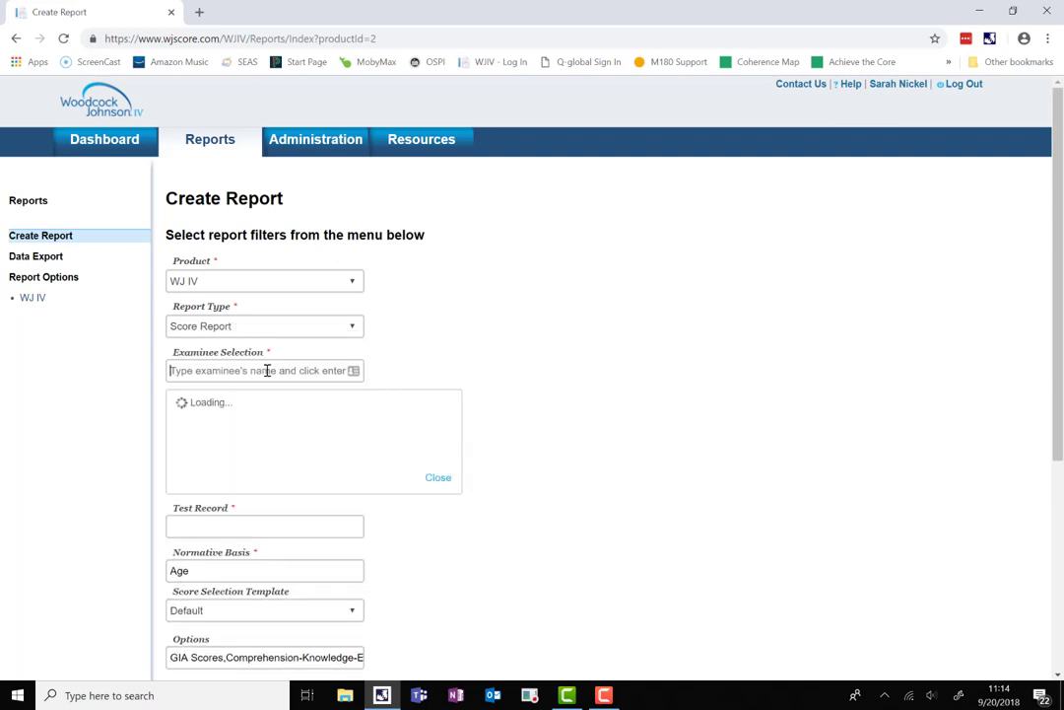
type("test")
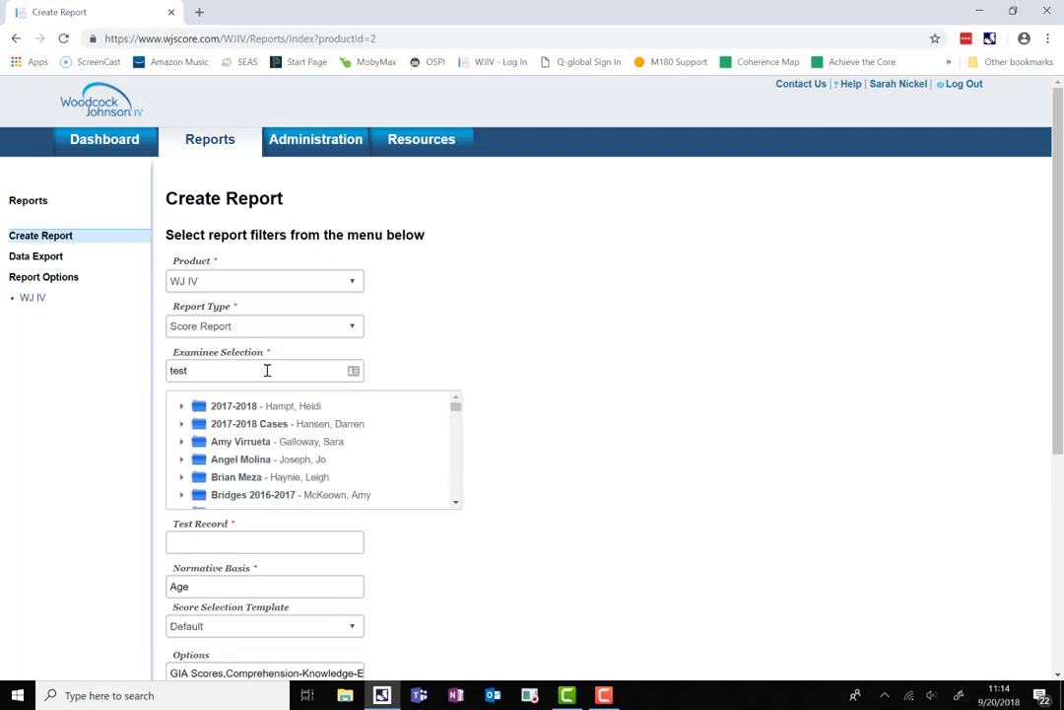
key("Return")
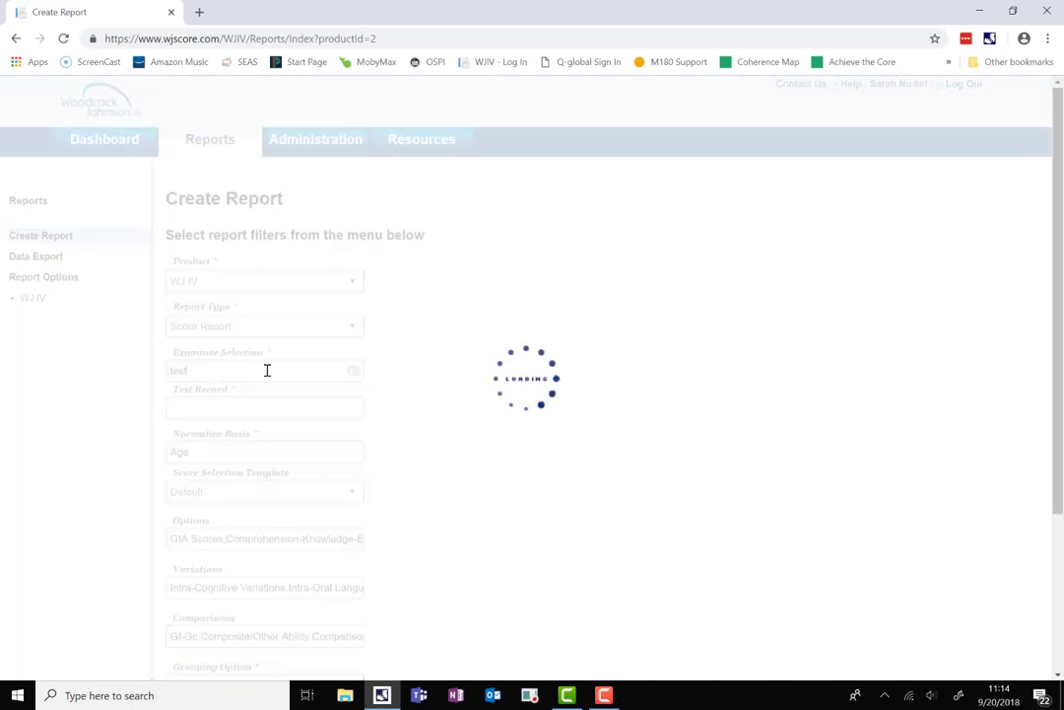
left_click(212, 447)
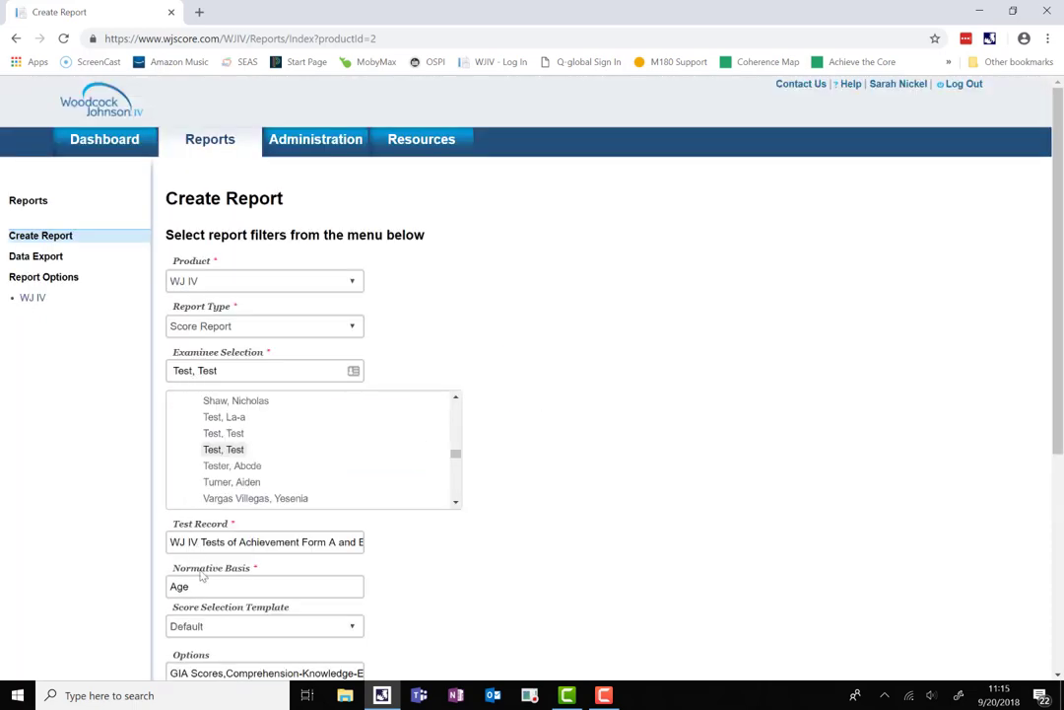
Set the report's Output Format to Word.
scroll(227, 547, "down", 4)
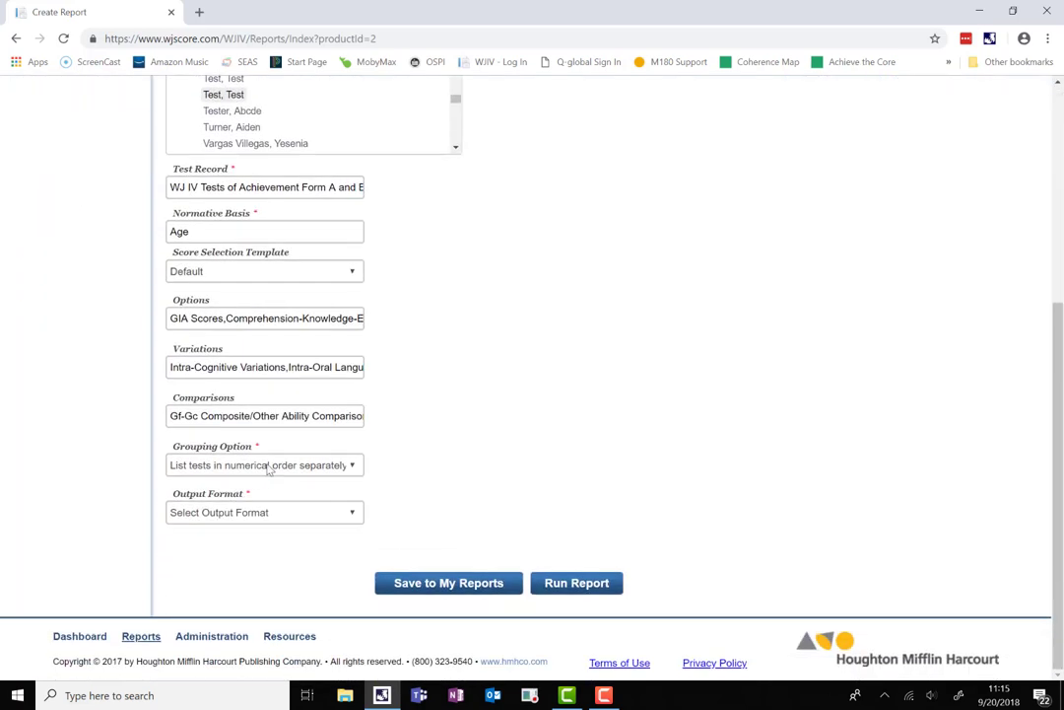
left_click(255, 513)
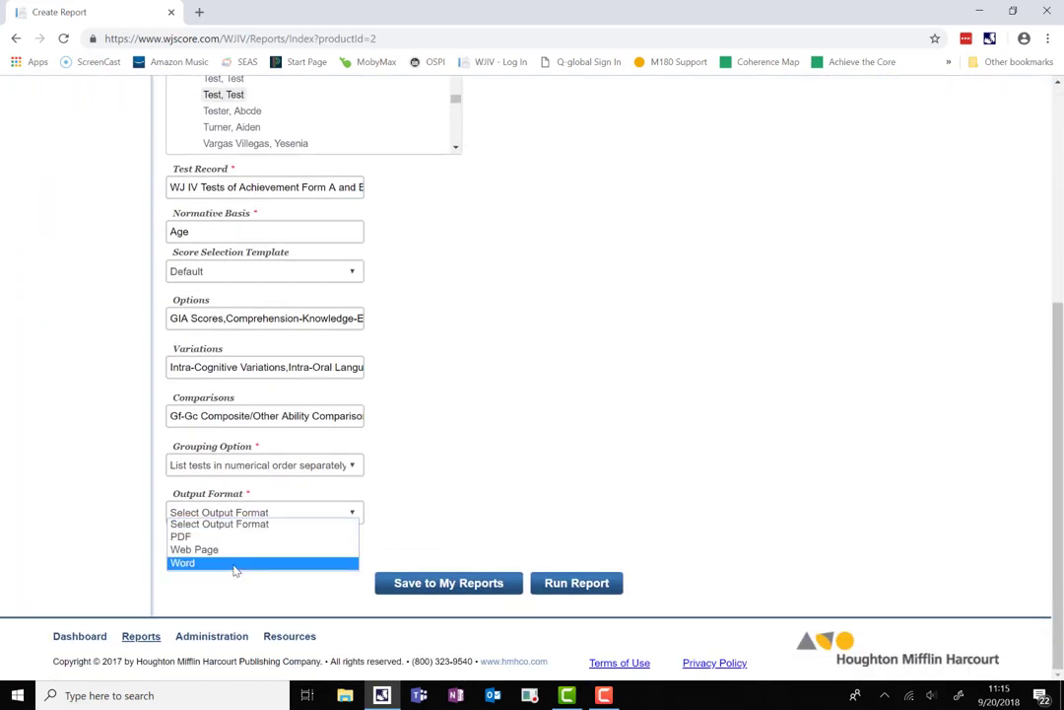
left_click(234, 564)
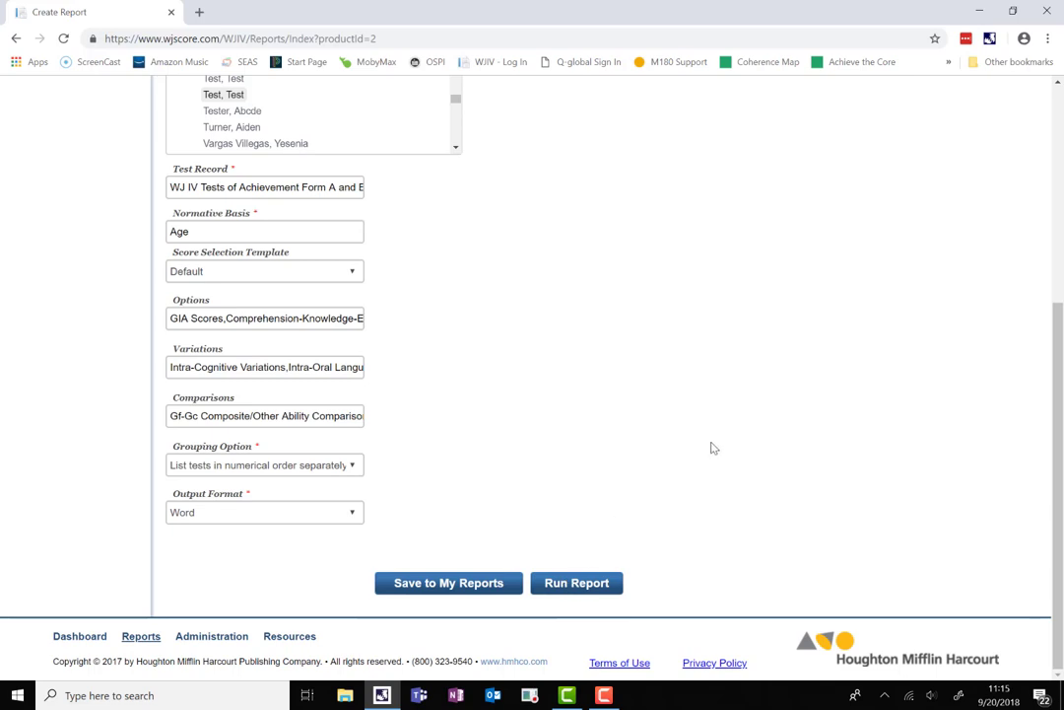
scroll(712, 448, "up", 4)
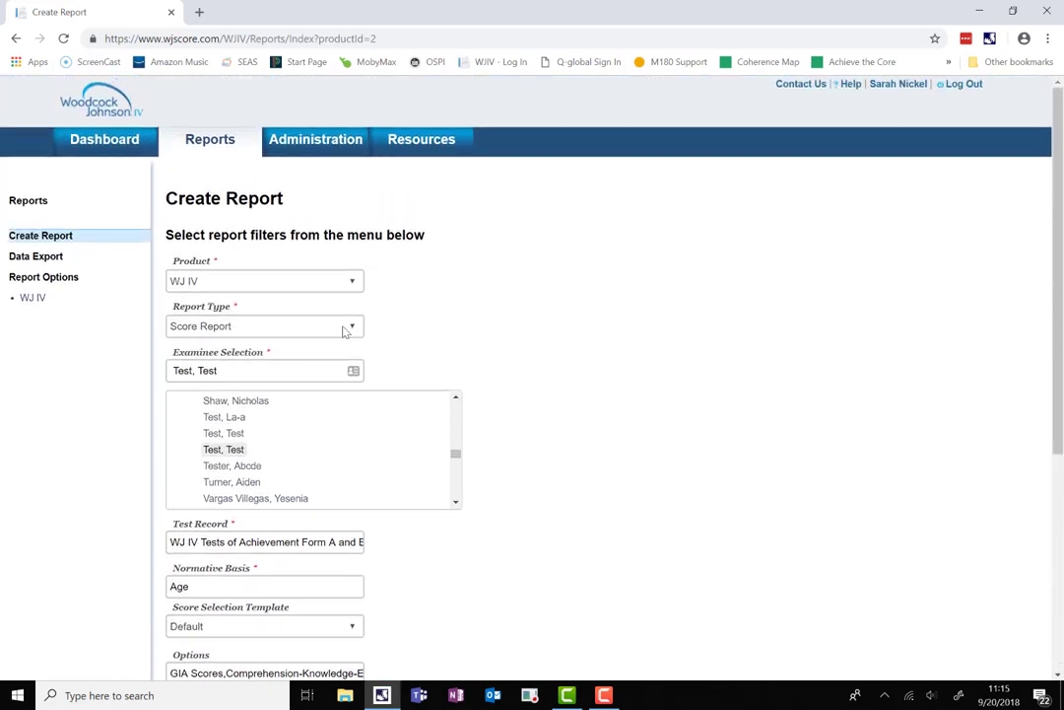
Run a Parent Report for the test student with Word output, downloading ParentReport.doc.
left_click(345, 331)
left_click(258, 364)
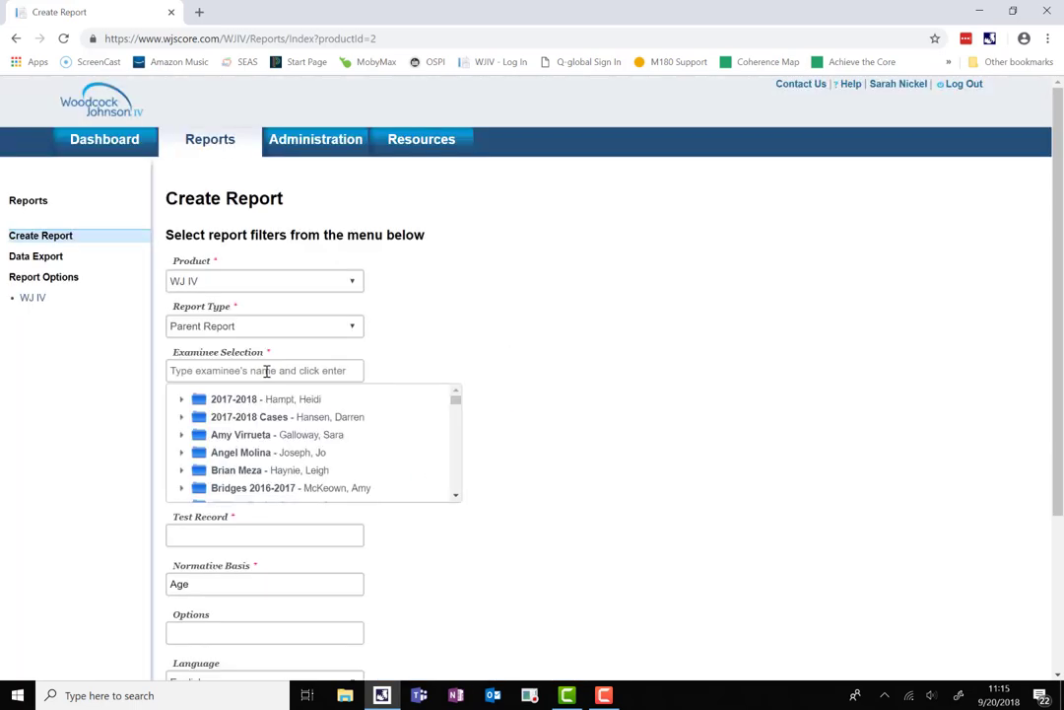
type("test")
key("Return")
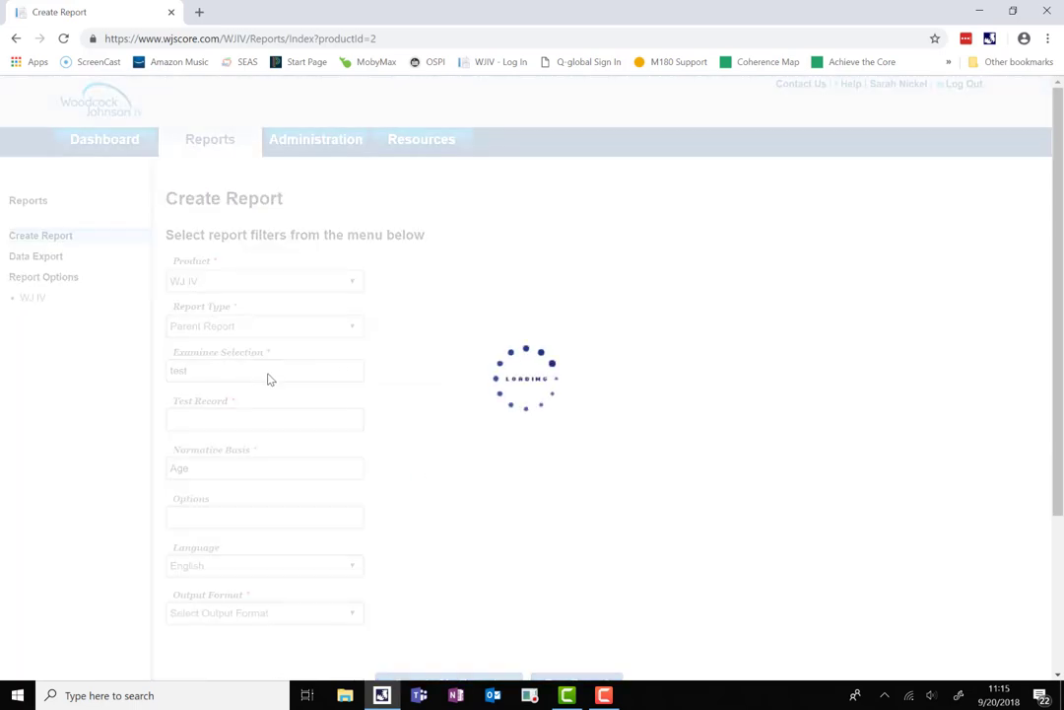
left_click(252, 407)
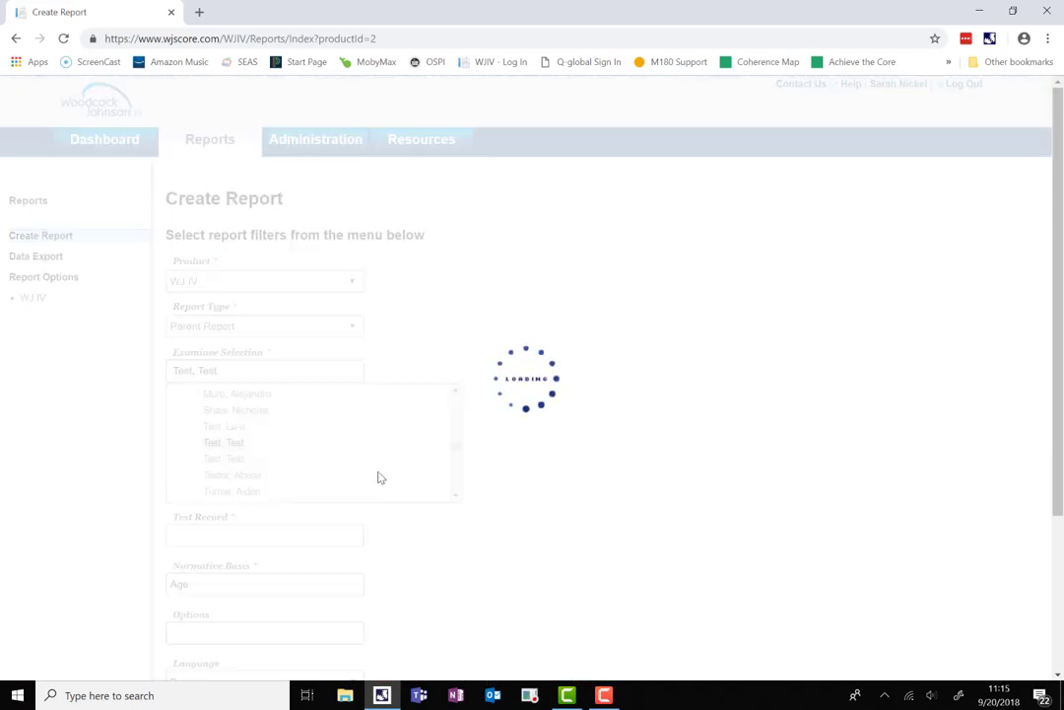
scroll(481, 475, "down", 3)
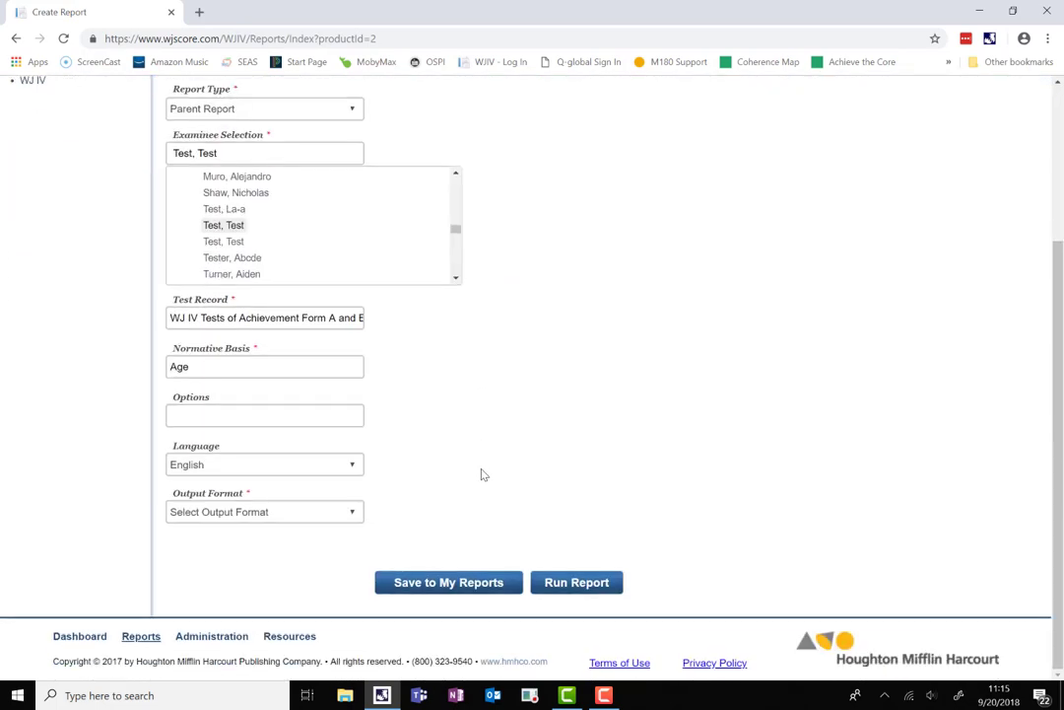
left_click(249, 512)
left_click(232, 565)
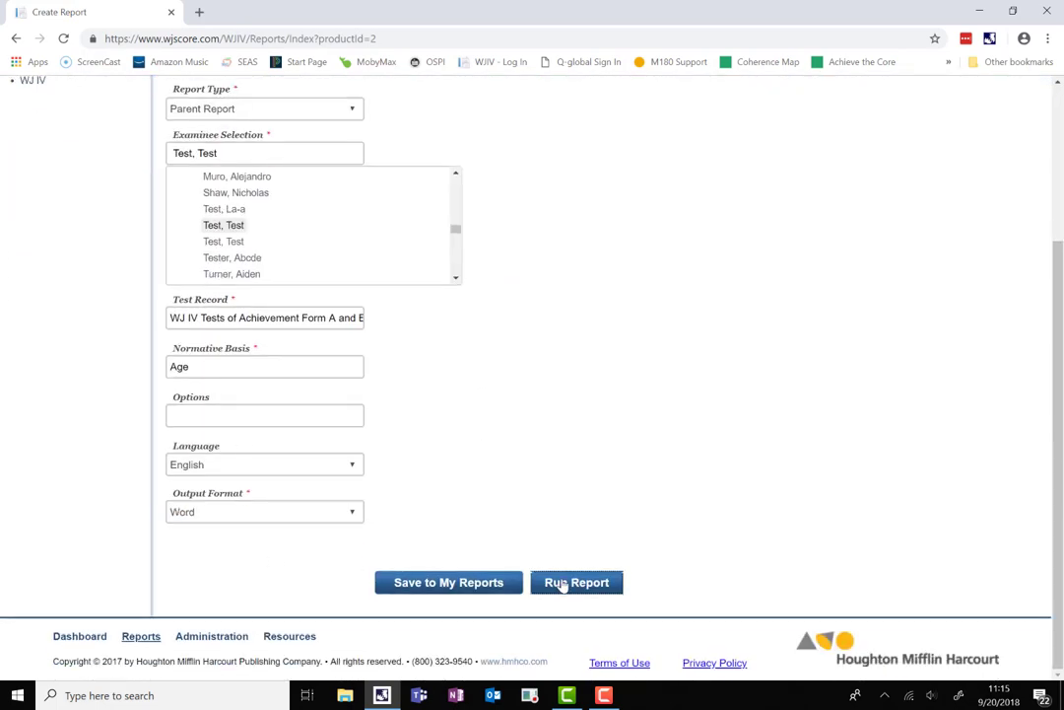
left_click(560, 586)
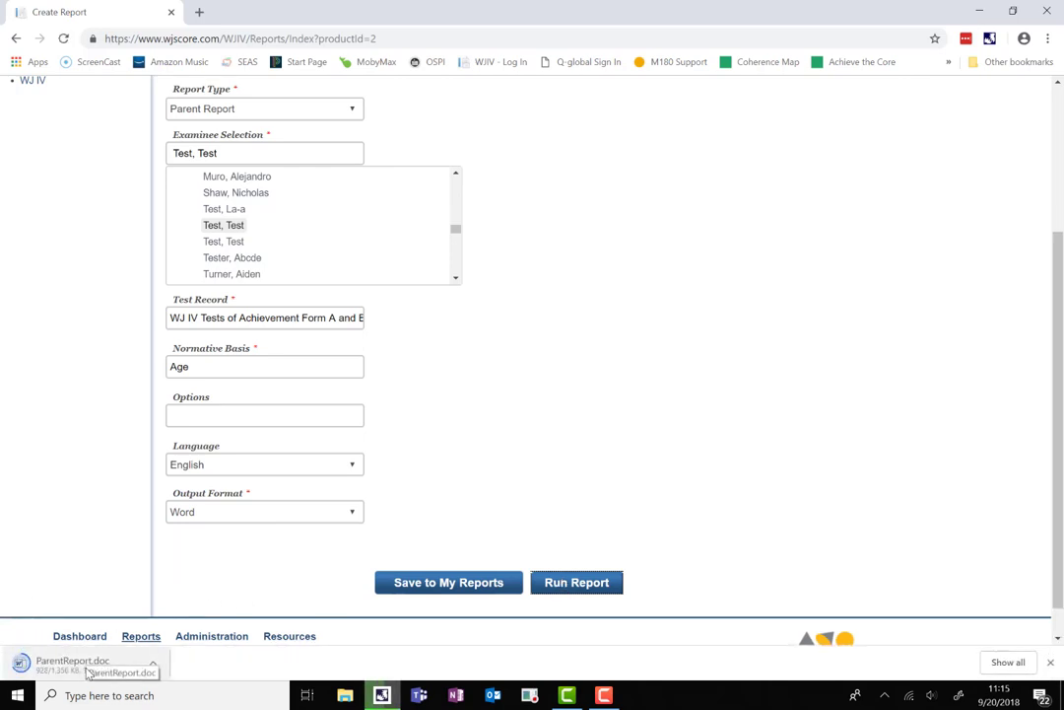
Open ParentReport.doc in Word and scroll through its achievement ratings and percentile ranks.
left_click(89, 666)
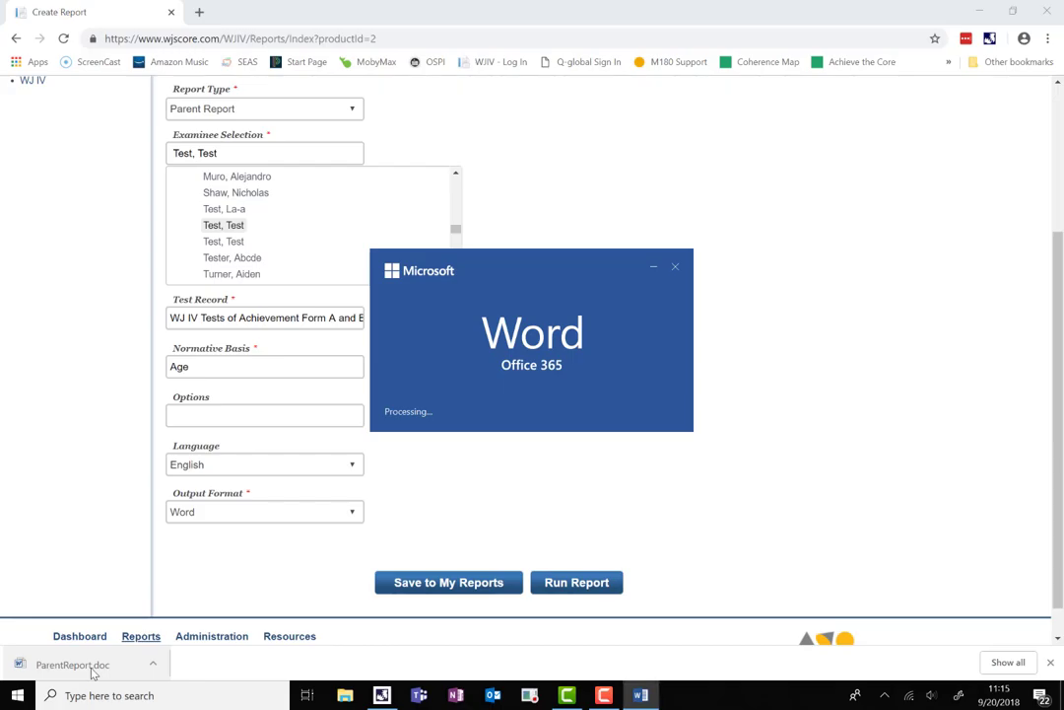
scroll(612, 430, "down", 1)
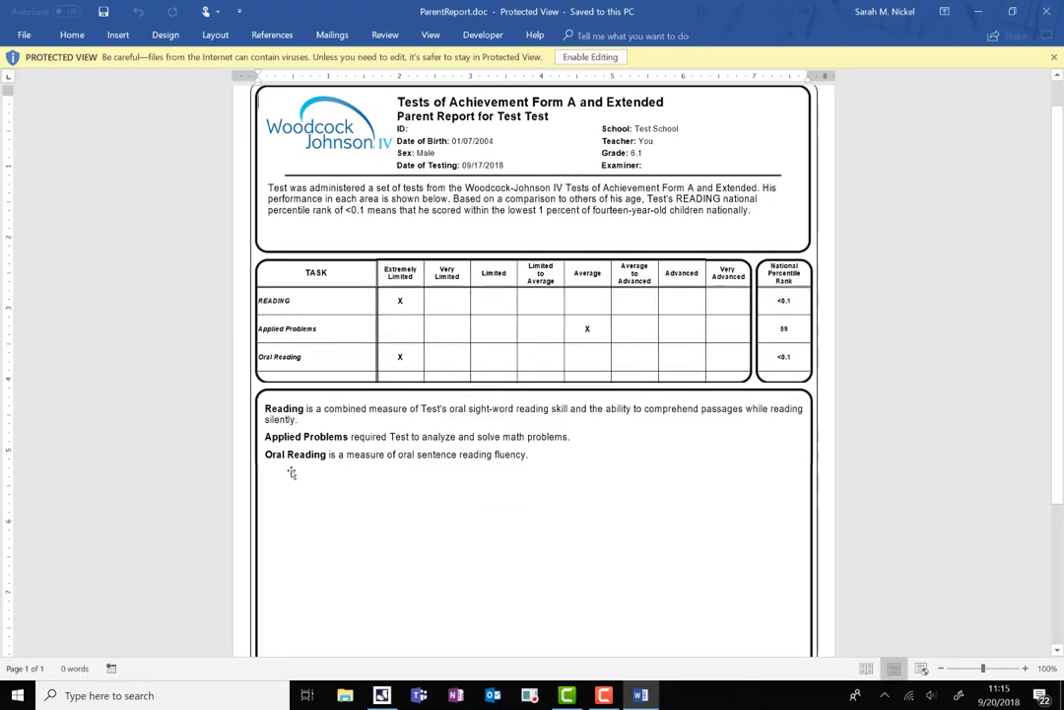